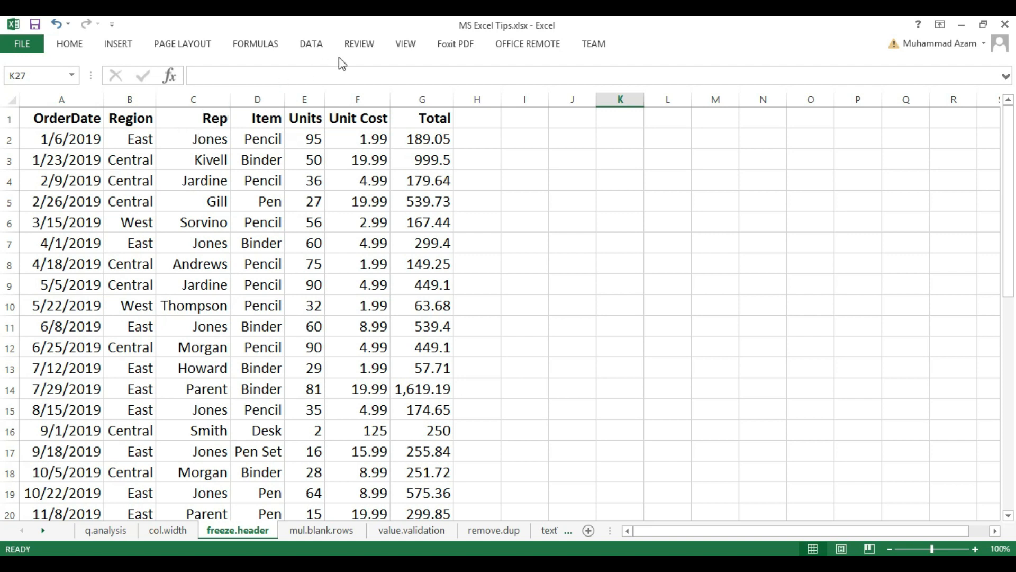
# - Freeze the top header row of the freeze.header sheet and check it by scrolling through the rows
pyautogui.click(403, 47)
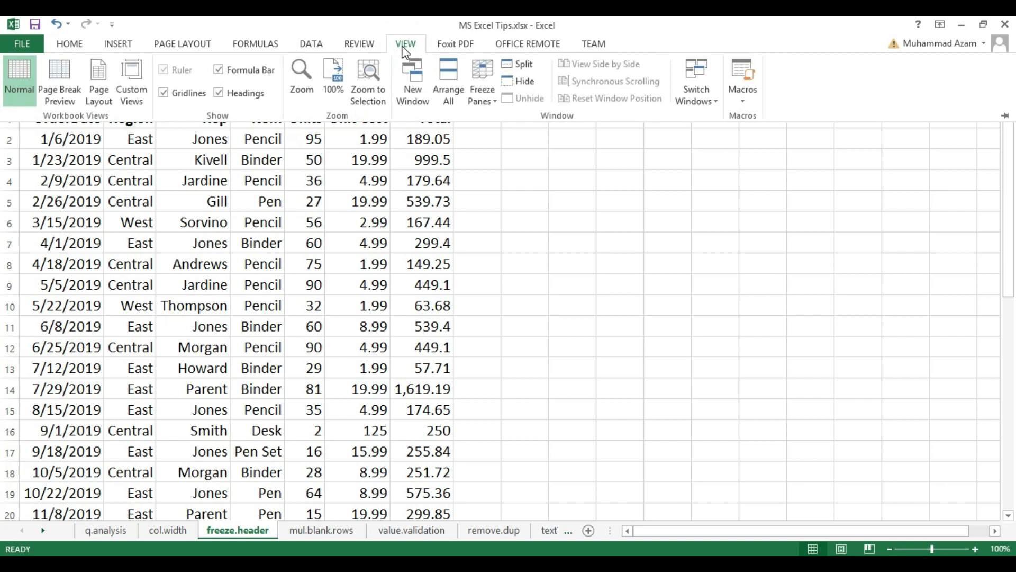
pyautogui.click(479, 98)
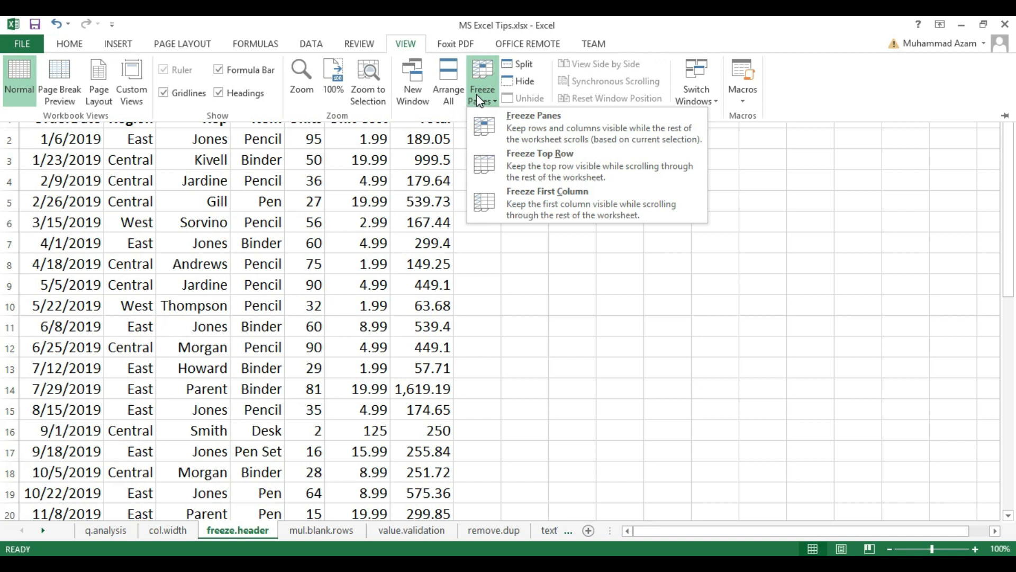
pyautogui.click(533, 167)
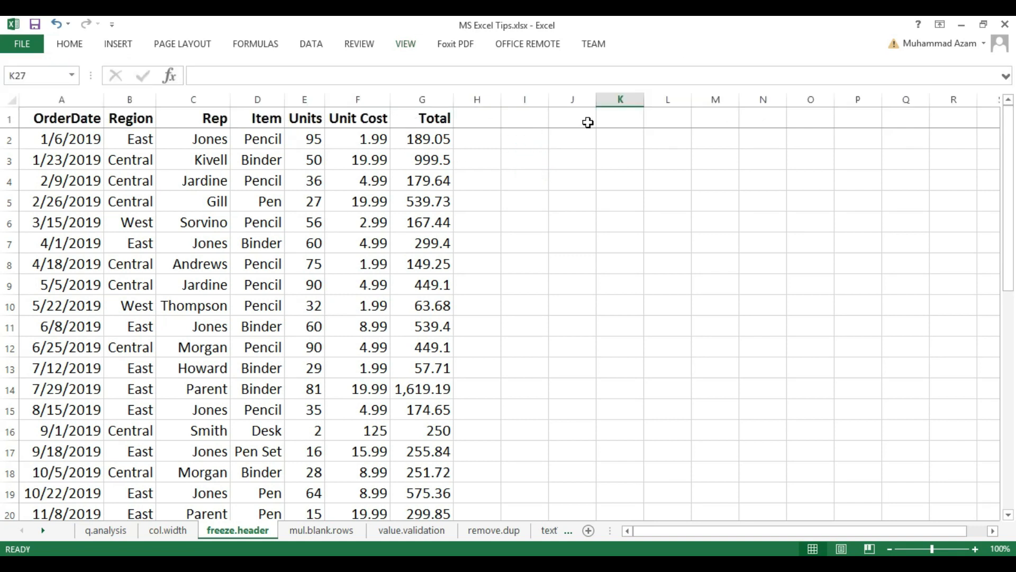
pyautogui.moveTo(1009, 168)
pyautogui.mouseDown()
pyautogui.moveTo(1006, 369)
pyautogui.moveTo(1006, 150)
pyautogui.mouseUp()
# - Freeze the first column, OrderDate, of the freeze.header sheet and check it by scrolling sideways
pyautogui.click(405, 46)
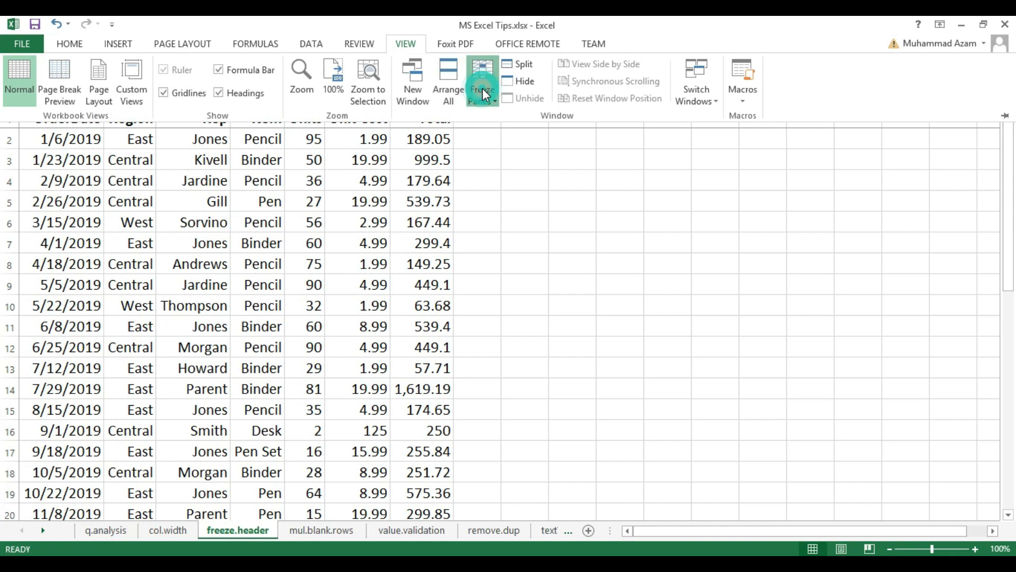
pyautogui.click(482, 88)
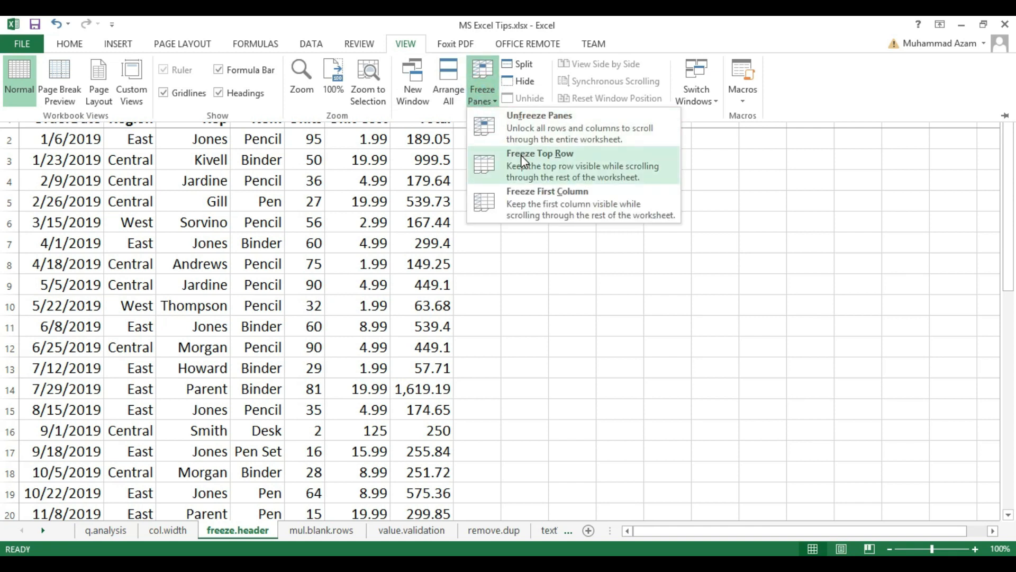
pyautogui.click(542, 210)
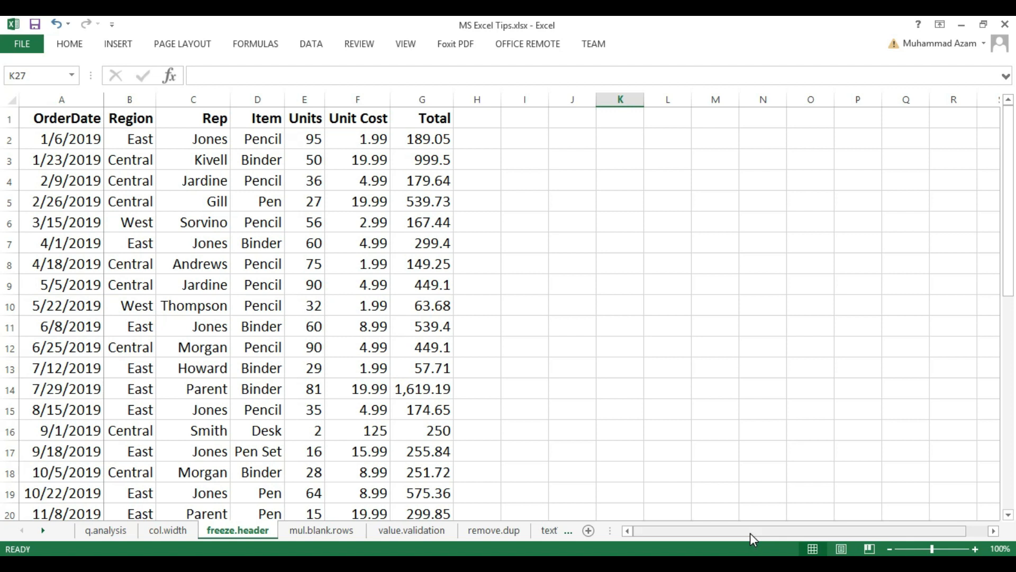
pyautogui.moveTo(751, 533)
pyautogui.mouseDown()
pyautogui.moveTo(802, 523)
pyautogui.moveTo(746, 535)
pyautogui.mouseUp()
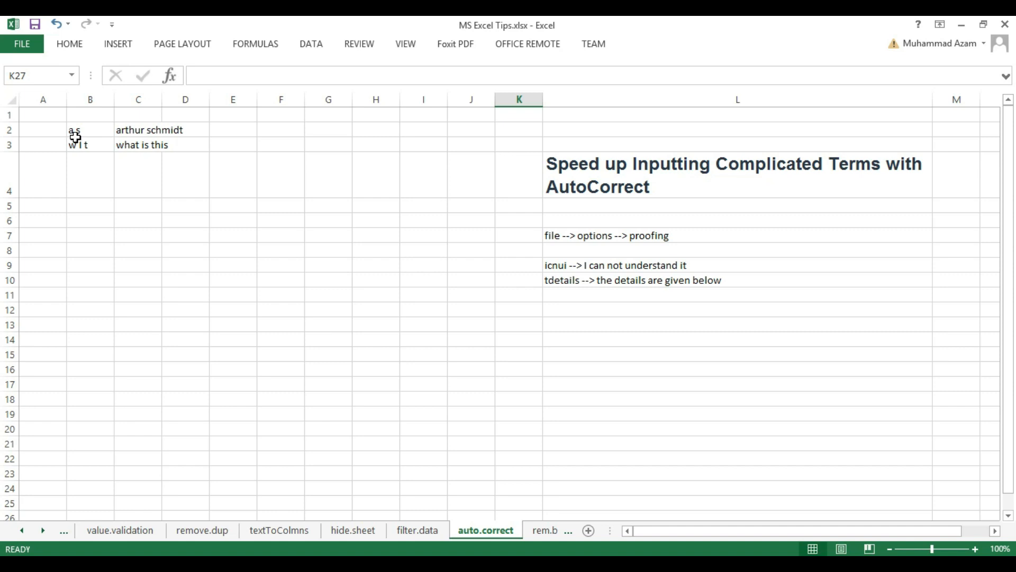
# - On the auto.correct sheet, enter the abbreviation "as" in cell E2 and the one for "what is this" in E3
pyautogui.click(222, 132)
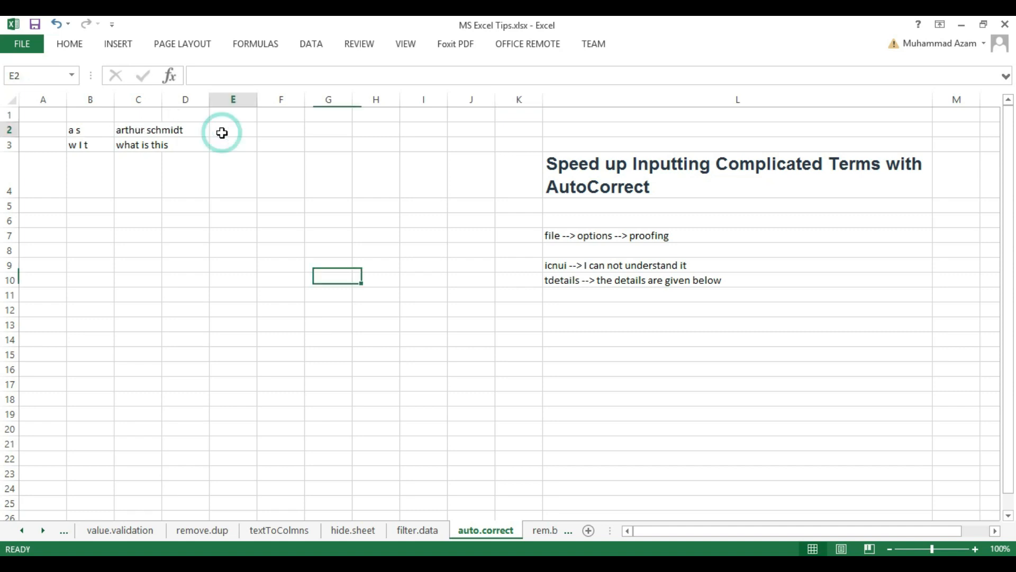
pyautogui.write('as')
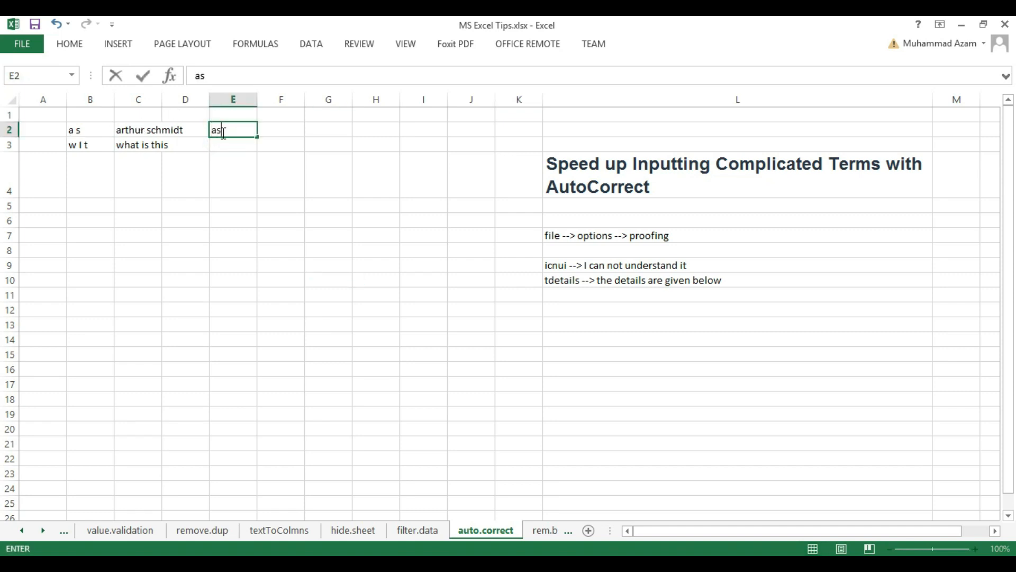
pyautogui.press('Return')
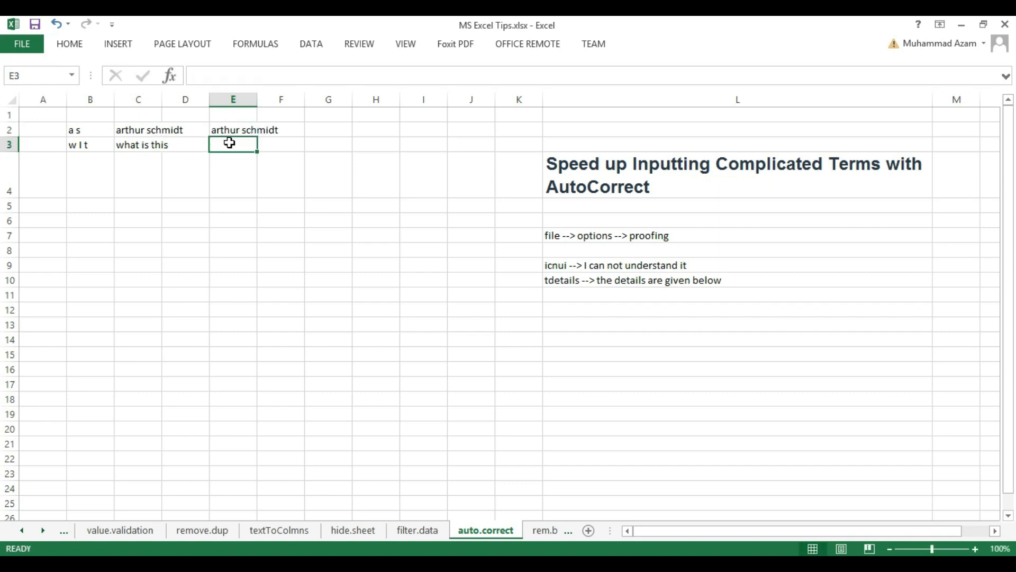
pyautogui.write('what is this')
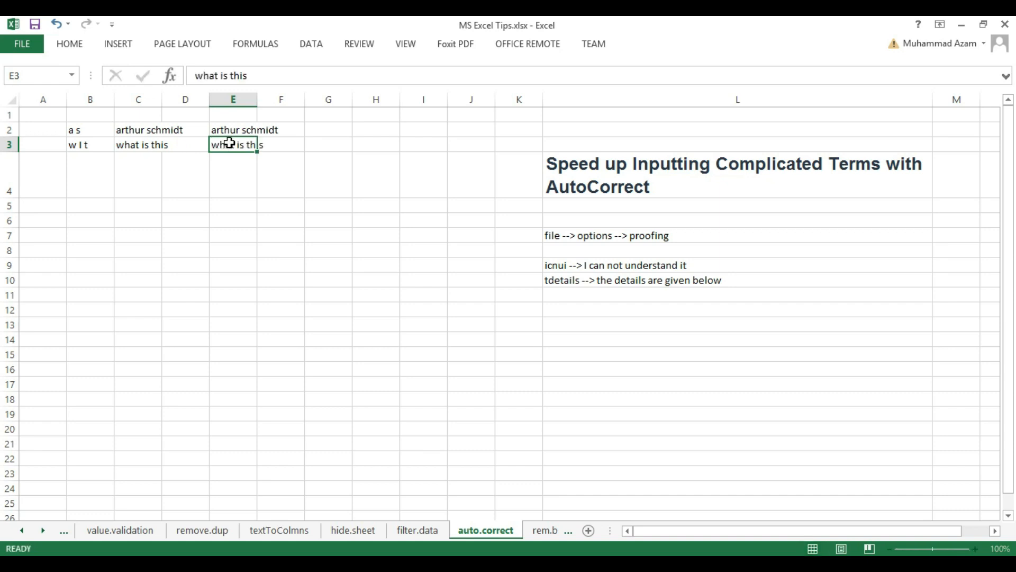
pyautogui.press('Return')
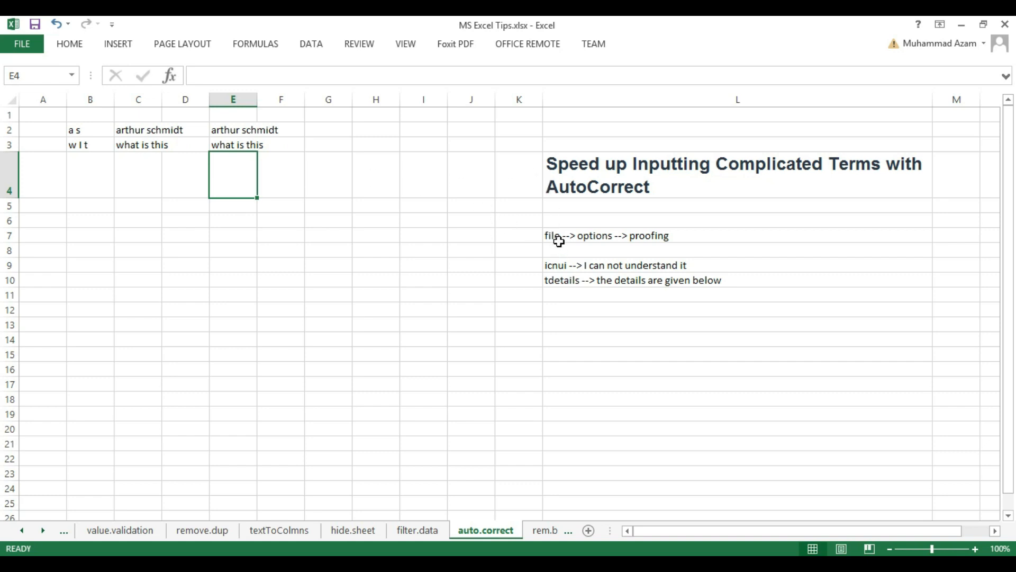
# - Open the AutoCorrect settings from the proofing section of the Excel options
pyautogui.click(28, 37)
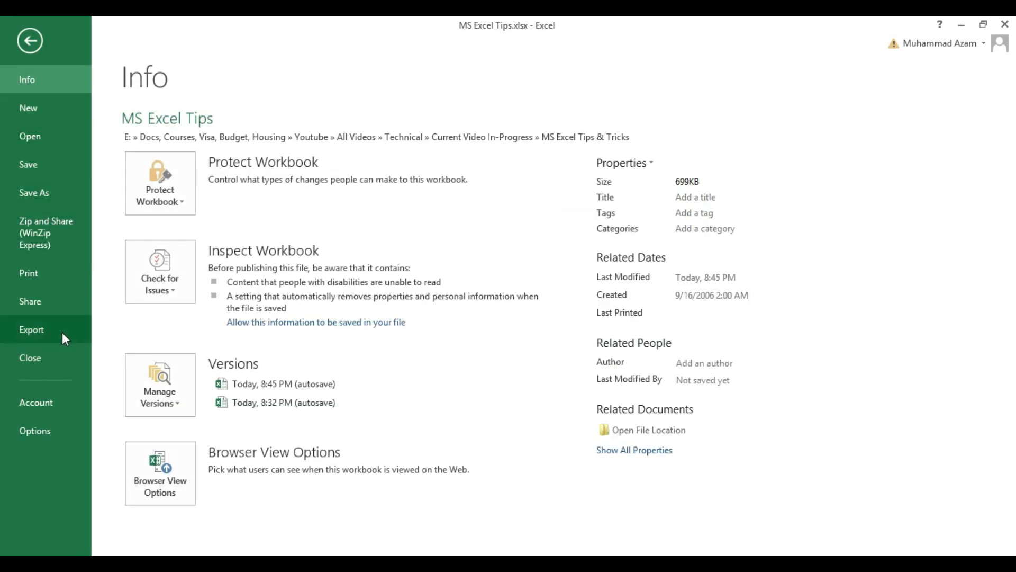
pyautogui.click(47, 431)
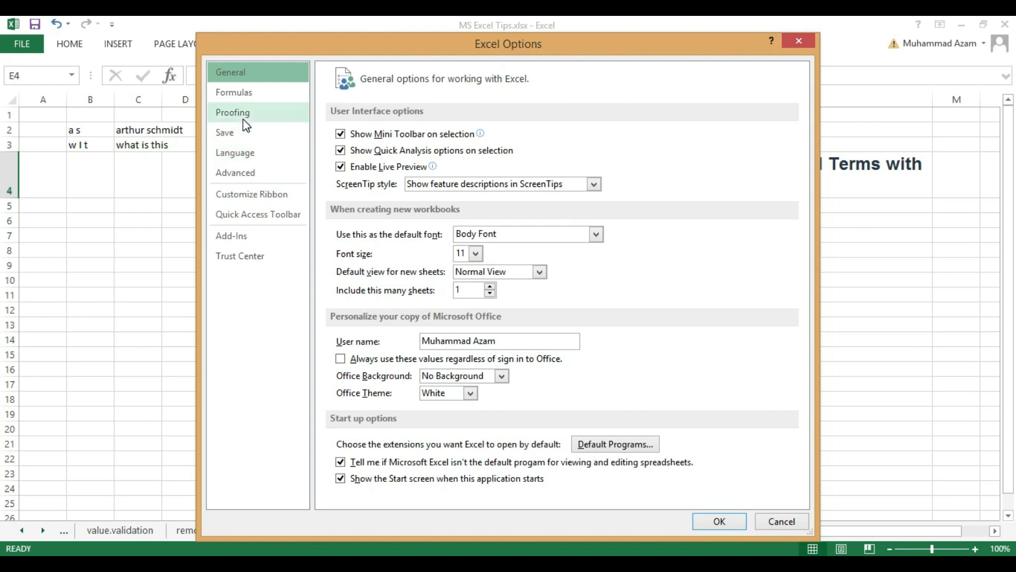
pyautogui.click(243, 119)
pyautogui.click(635, 134)
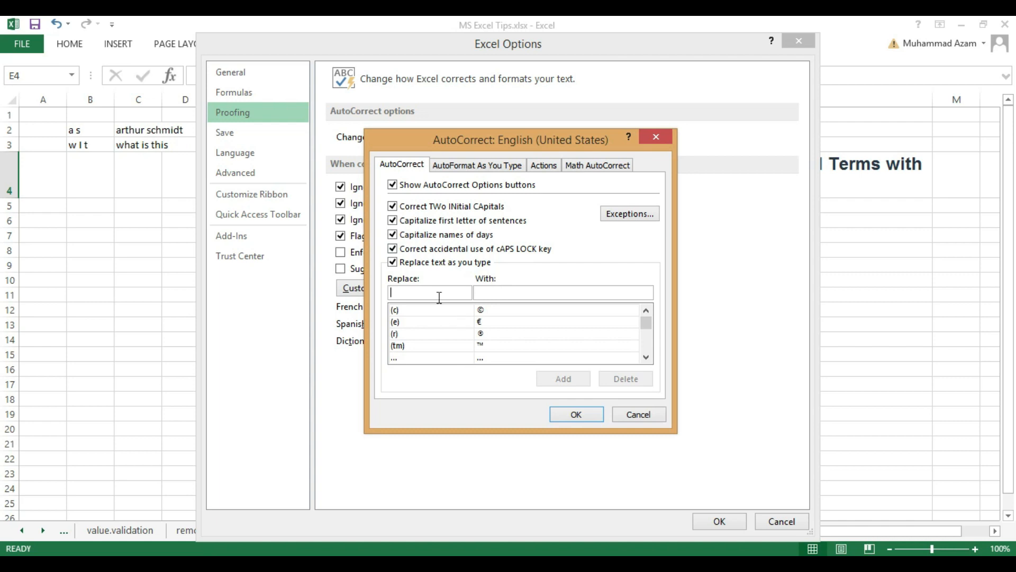
# - Add an AutoCorrect entry that replaces "hltm" with "hey listen to me" and accept the options
pyautogui.click(576, 60)
pyautogui.write('hltm')
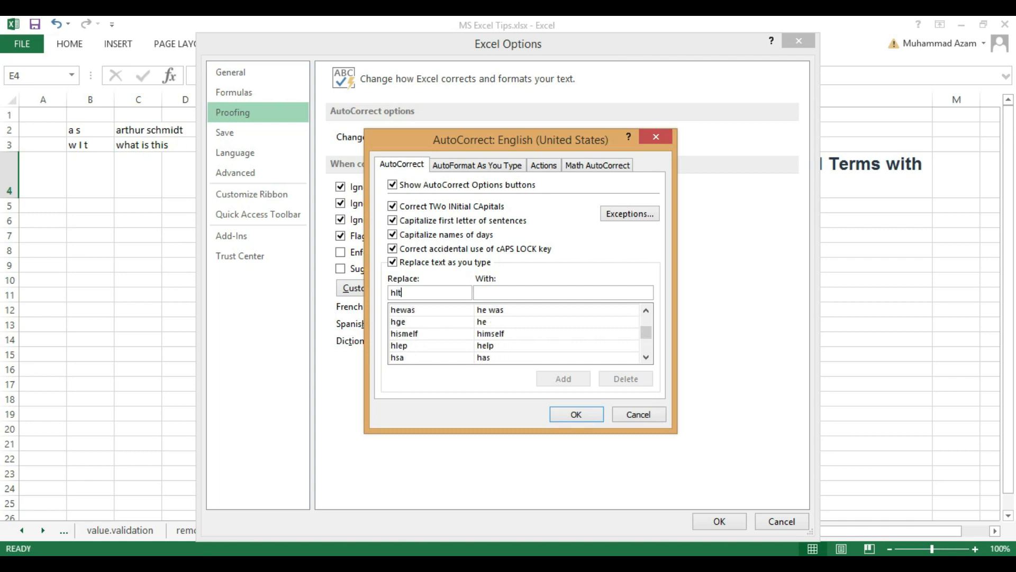
pyautogui.click(488, 295)
pyautogui.write('hey listen to me')
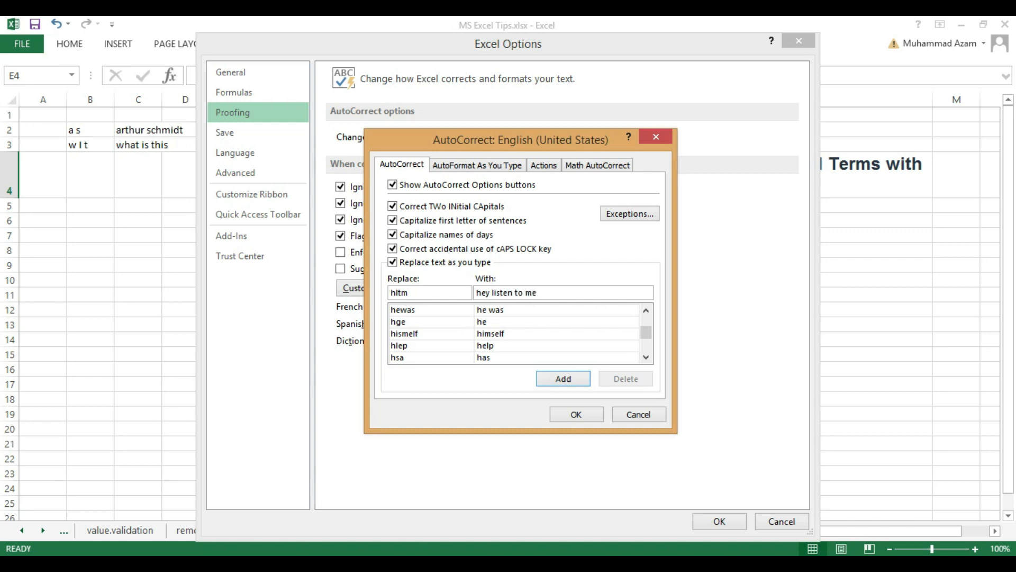
pyautogui.click(563, 379)
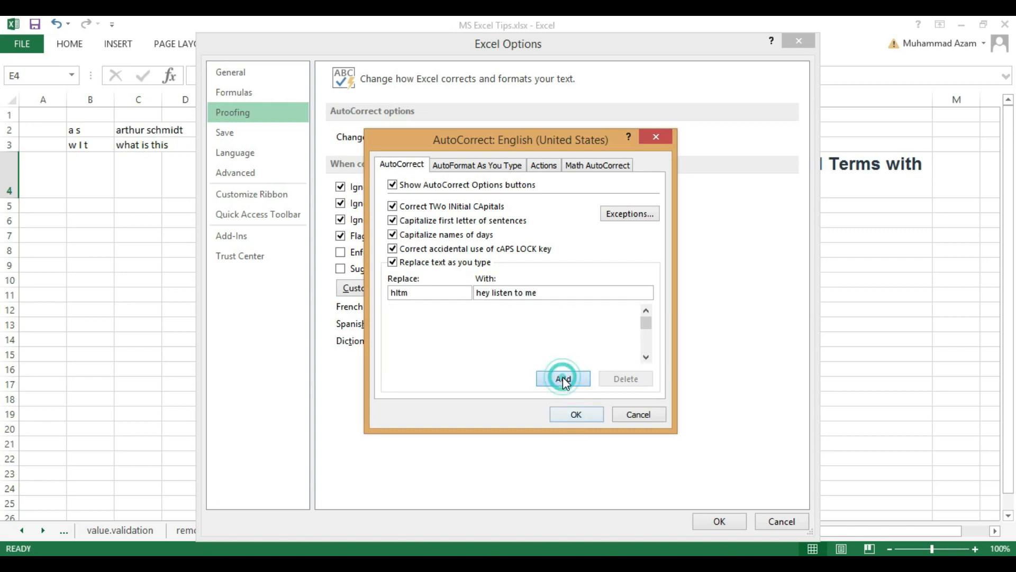
pyautogui.click(568, 415)
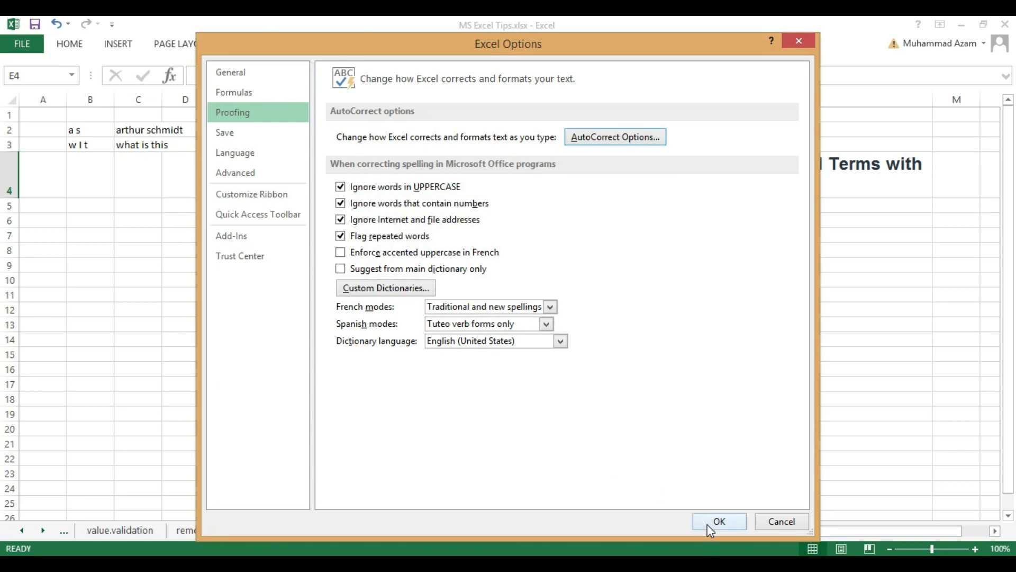
pyautogui.click(708, 524)
# - Test the new AutoCorrect entry by entering the abbreviation "hltm" in cell F6
pyautogui.click(296, 217)
pyautogui.write('hlt')
pyautogui.write('s')
pyautogui.press('Return')
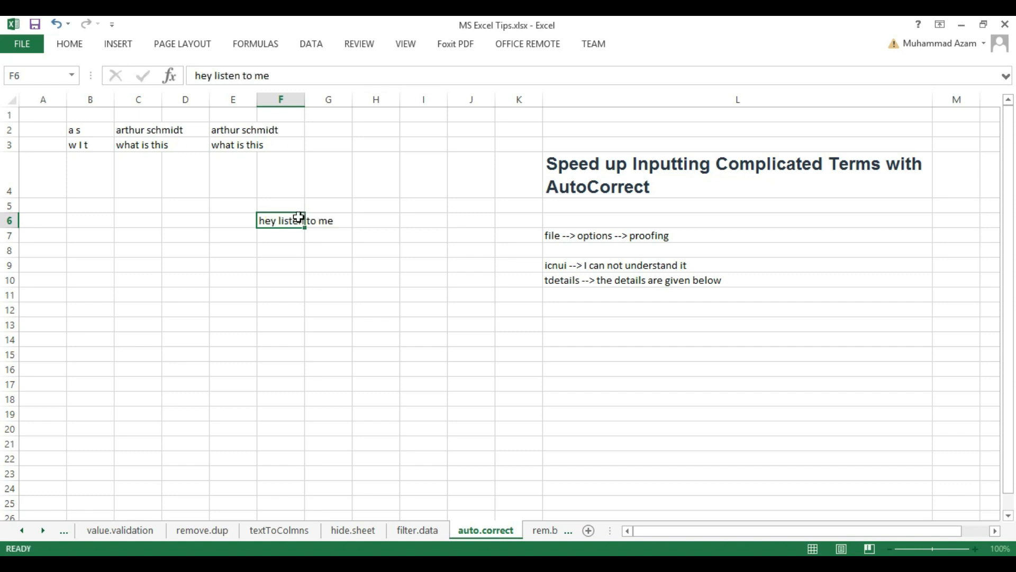
pyautogui.press('Down')
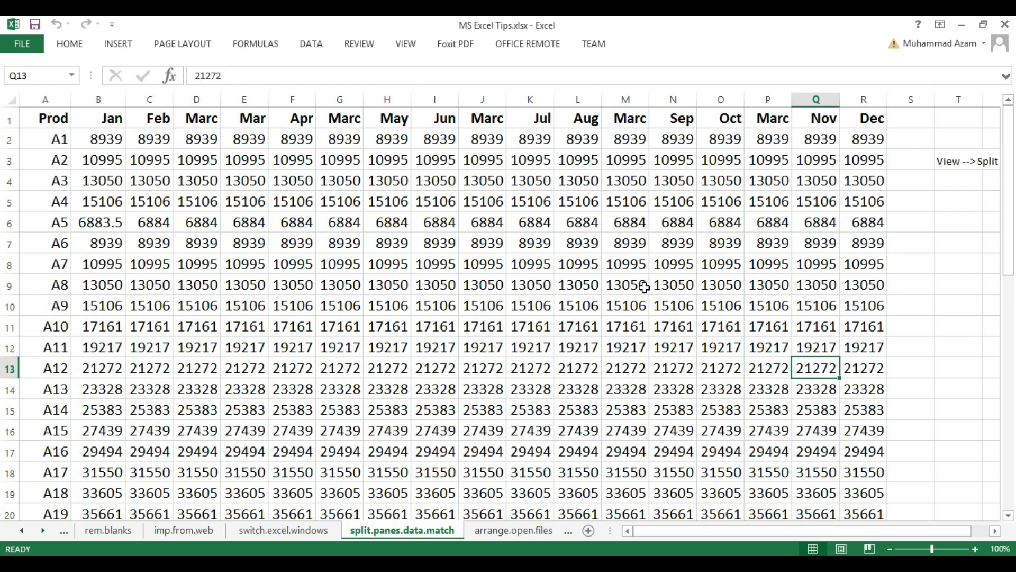
# - On the split.panes.data.match sheet, highlight the May and Sep columns for comparison and split the worksheet into panes at cell L6
pyautogui.click(390, 99)
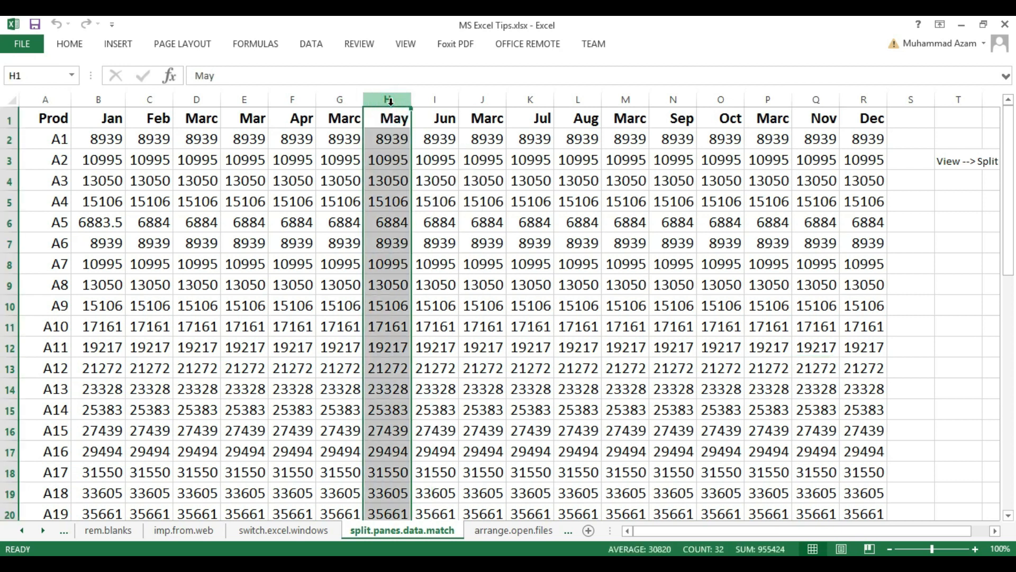
pyautogui.keyDown('ctrl'); pyautogui.click(673, 99); pyautogui.keyUp('ctrl')
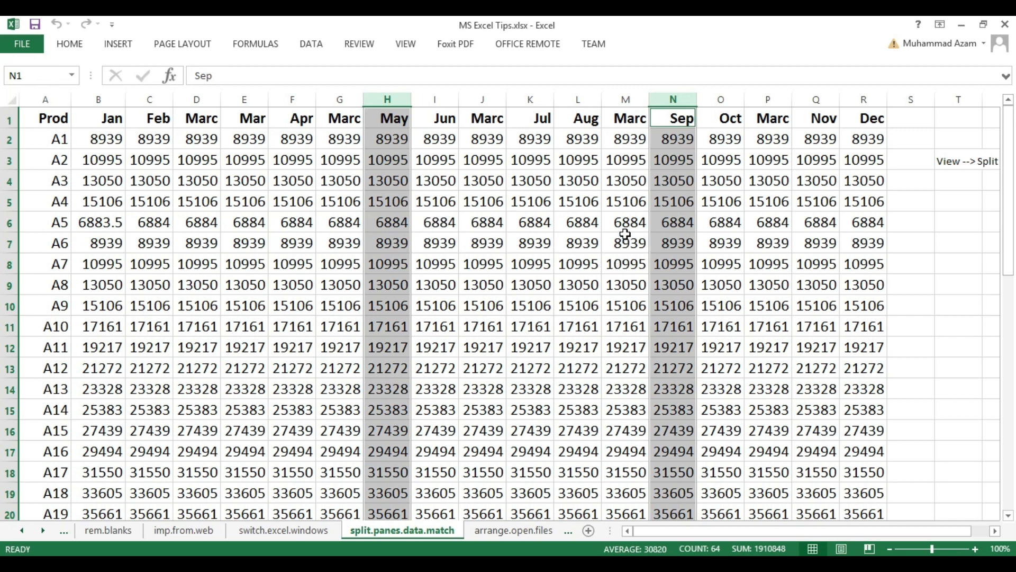
pyautogui.click(583, 220)
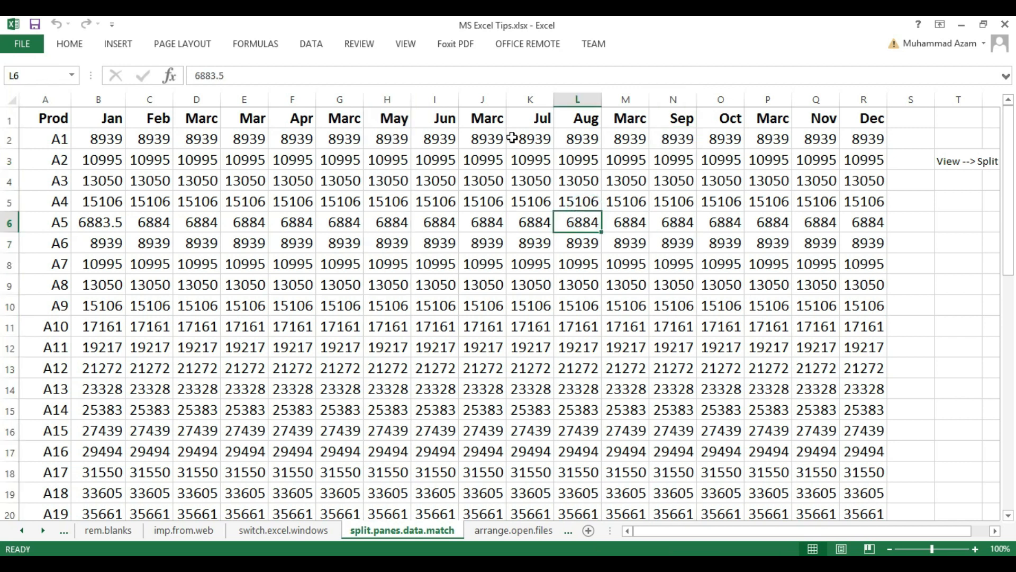
pyautogui.click(405, 44)
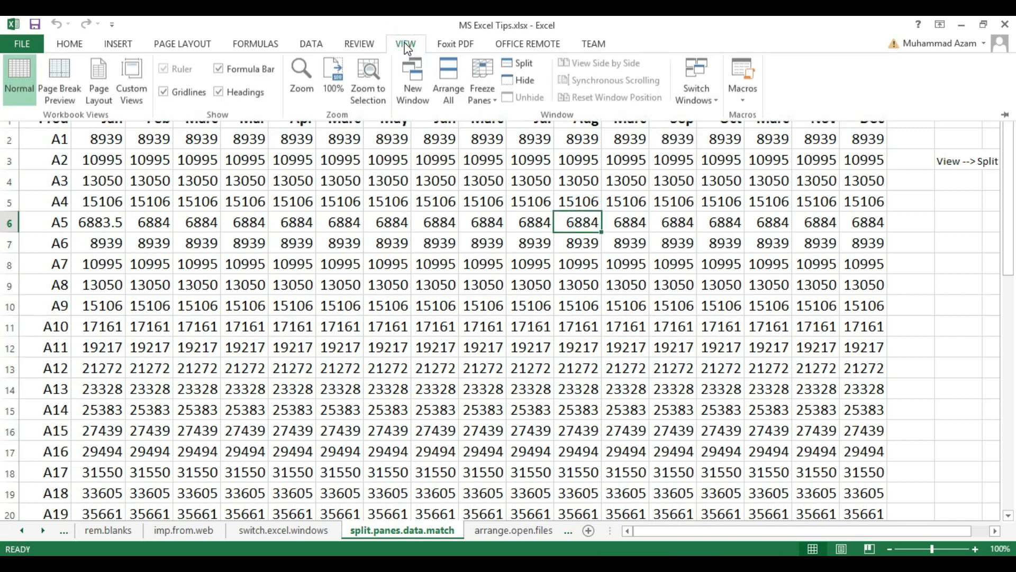
pyautogui.click(523, 66)
pyautogui.click(510, 289)
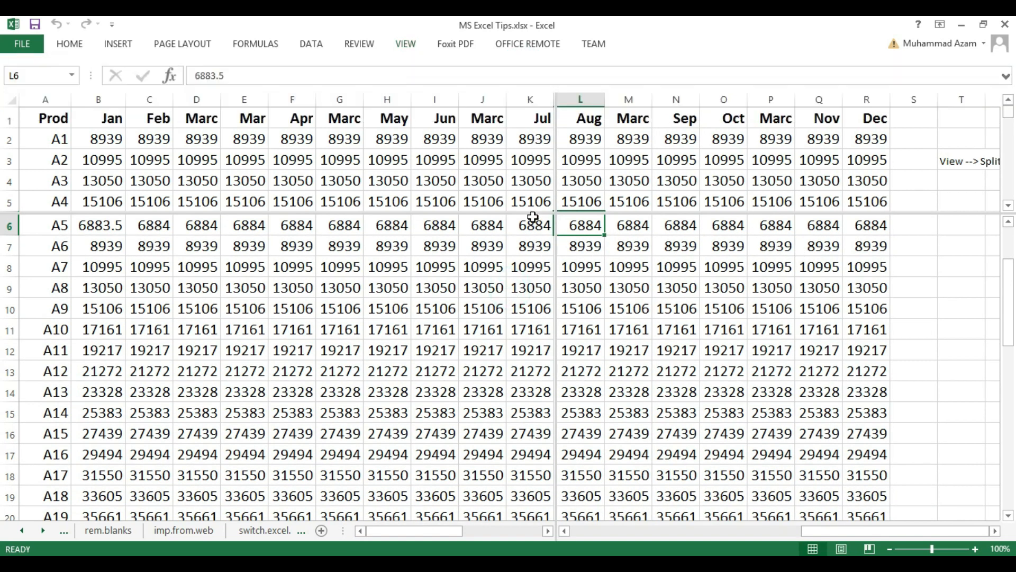
# - Move the horizontal pane divider to below row 15 and the vertical divider to just after column H
pyautogui.moveTo(532, 213); pyautogui.dragTo(499, 297)
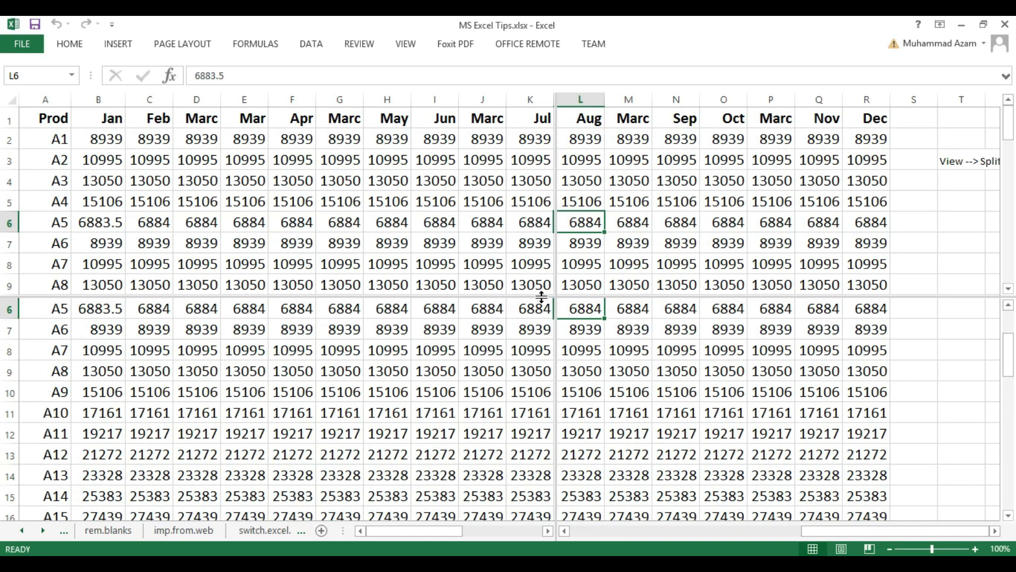
pyautogui.moveTo(540, 300); pyautogui.dragTo(538, 421)
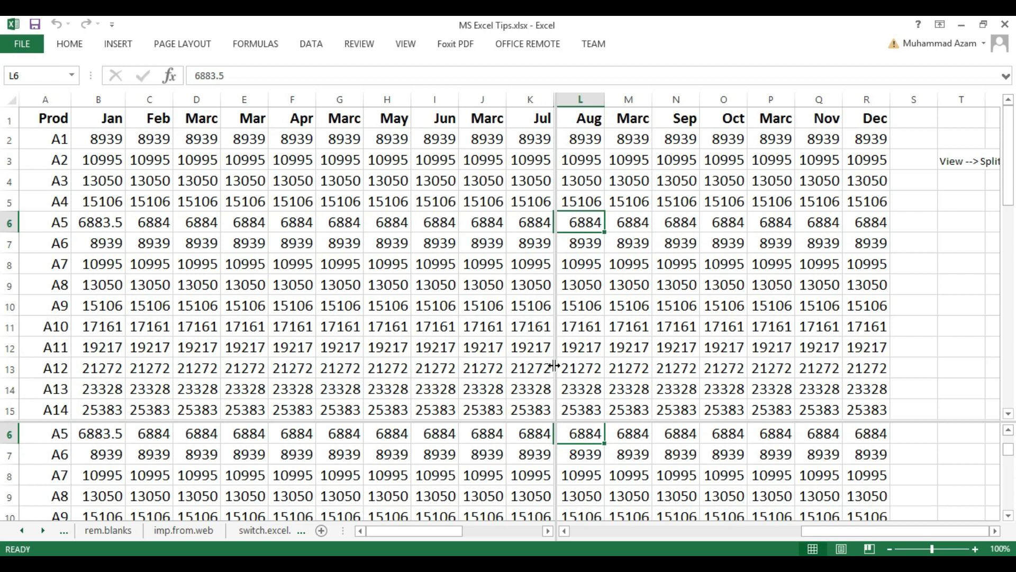
pyautogui.moveTo(554, 365); pyautogui.dragTo(413, 345)
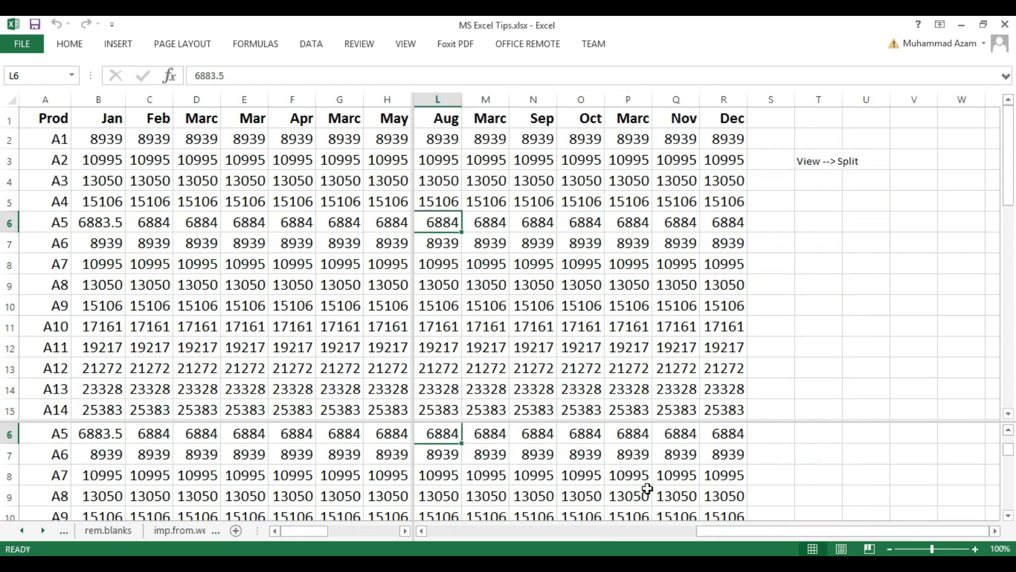
pyautogui.moveTo(707, 530)
pyautogui.mouseDown()
pyautogui.moveTo(697, 531)
pyautogui.moveTo(709, 531)
pyautogui.mouseUp()
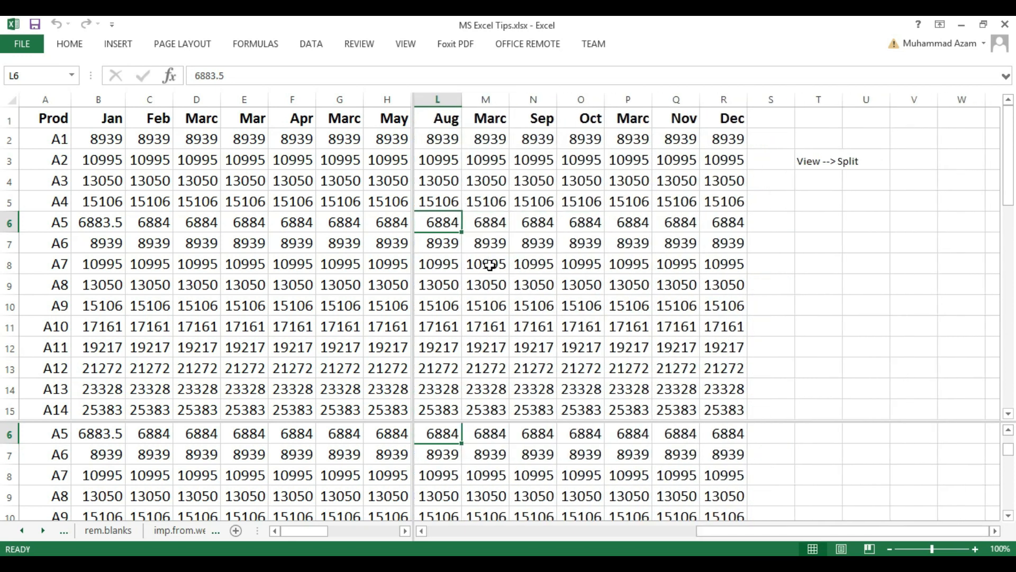
# - Highlight the May, Aug and Prod columns together and move the horizontal pane divider up to below row 9
pyautogui.click(390, 99)
pyautogui.keyDown('ctrl'); pyautogui.click(434, 99); pyautogui.keyUp('ctrl')
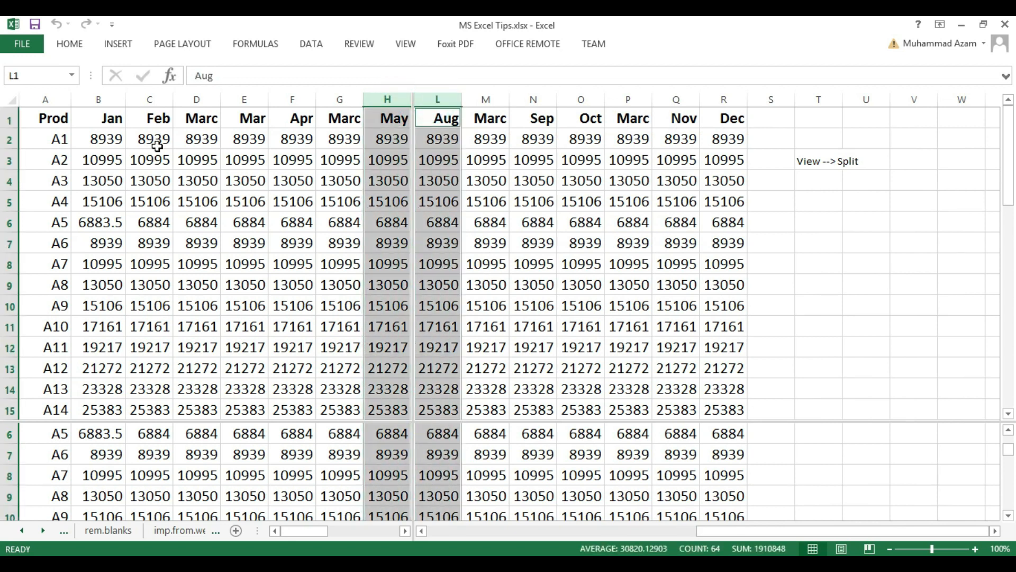
pyautogui.keyDown('ctrl'); pyautogui.click(44, 99); pyautogui.keyUp('ctrl')
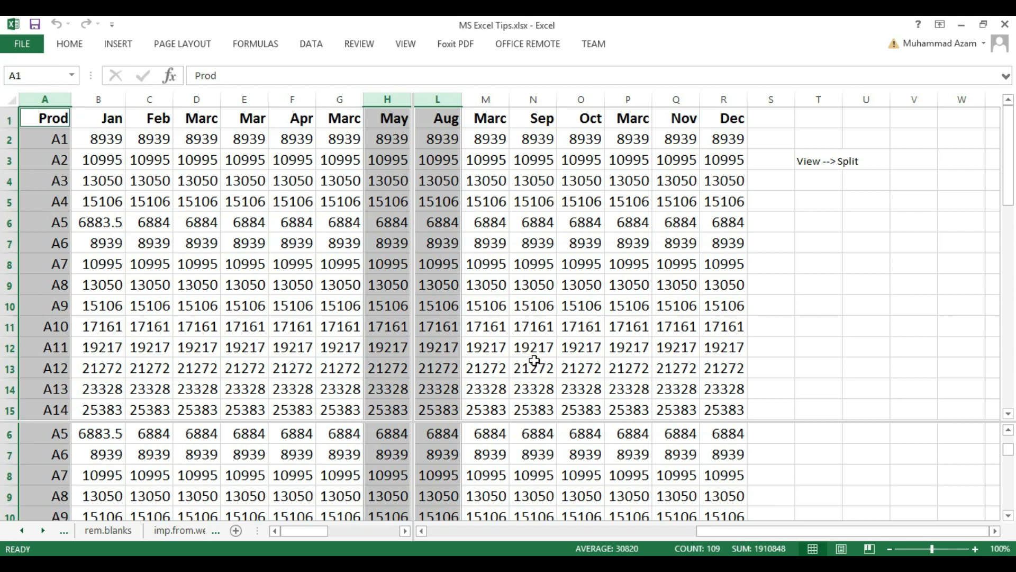
pyautogui.moveTo(538, 422); pyautogui.dragTo(549, 286)
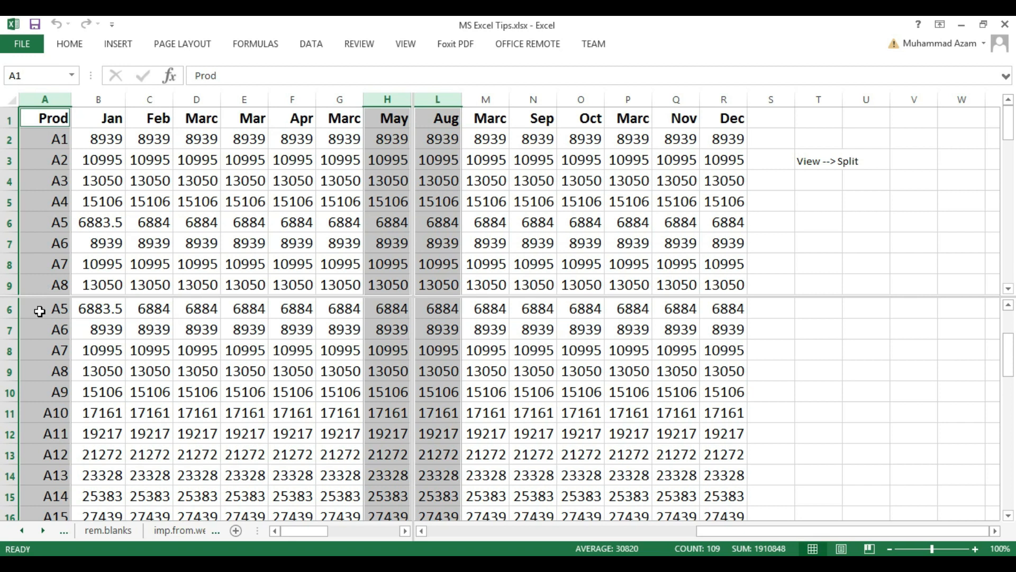
pyautogui.moveTo(1010, 374); pyautogui.dragTo(1008, 325)
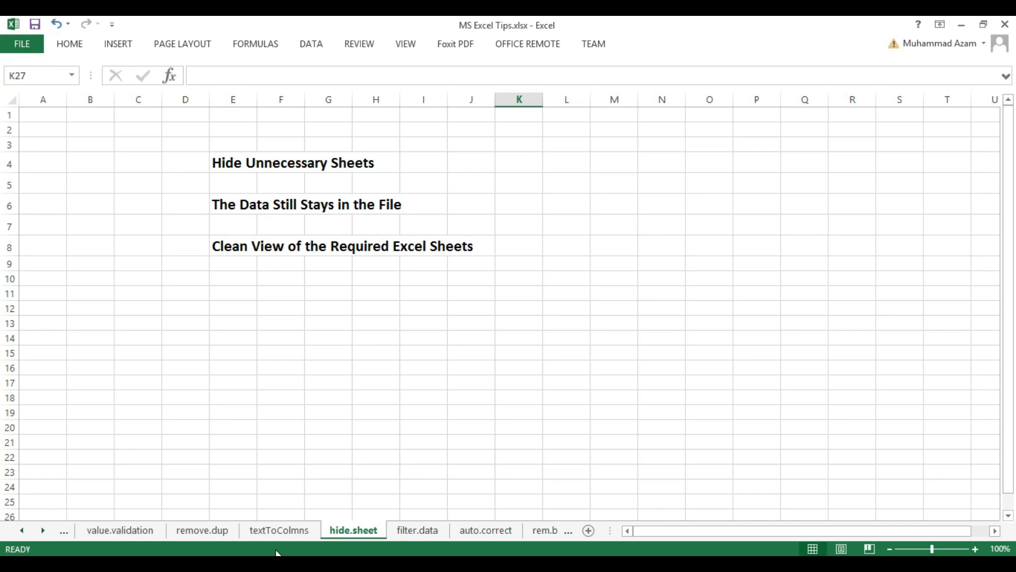
# - Hide the hide.sheet worksheet and unhide it again from the list of hidden sheets
pyautogui.rightClick(369, 530)
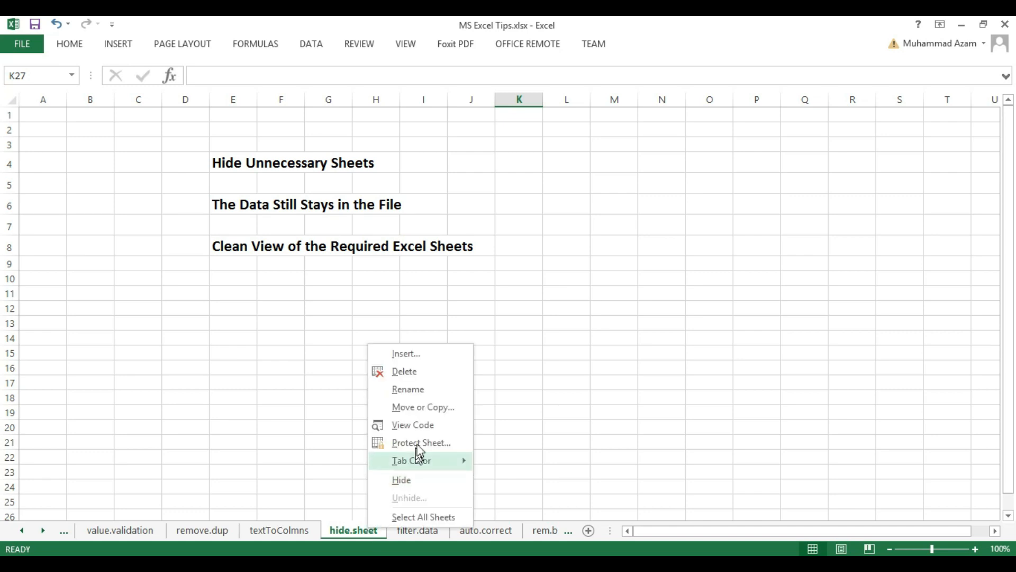
pyautogui.click(424, 480)
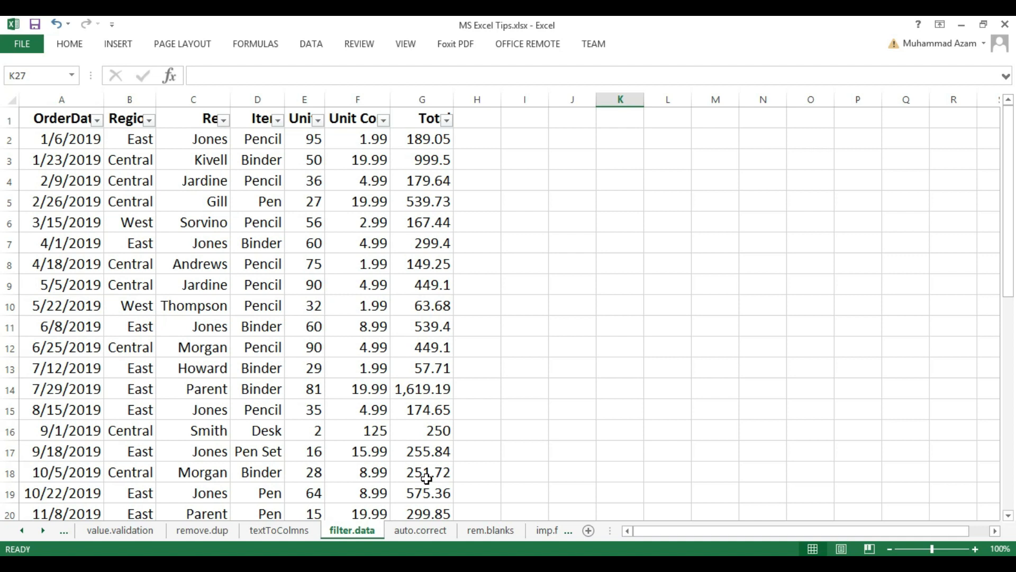
pyautogui.rightClick(347, 528)
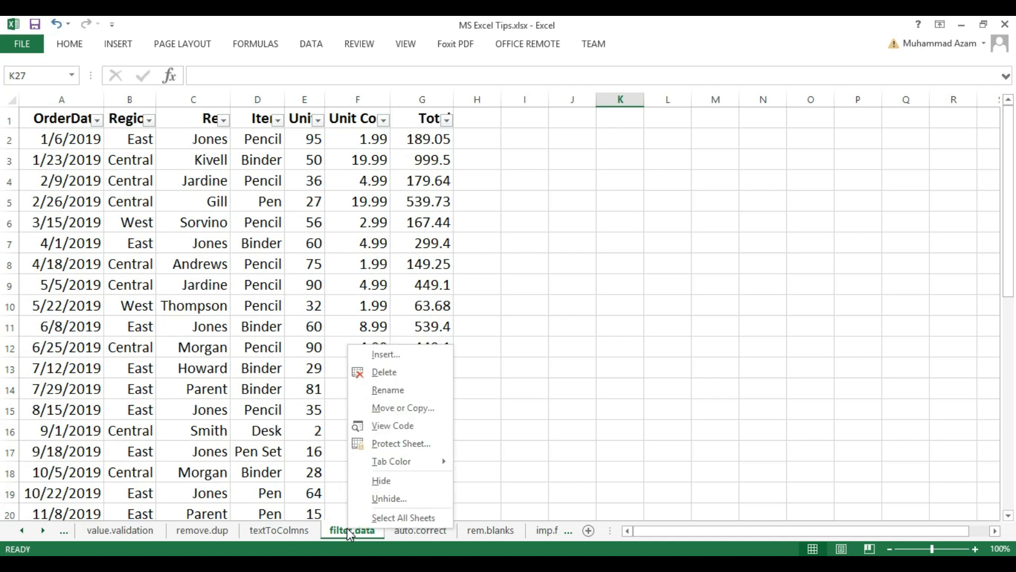
pyautogui.click(388, 500)
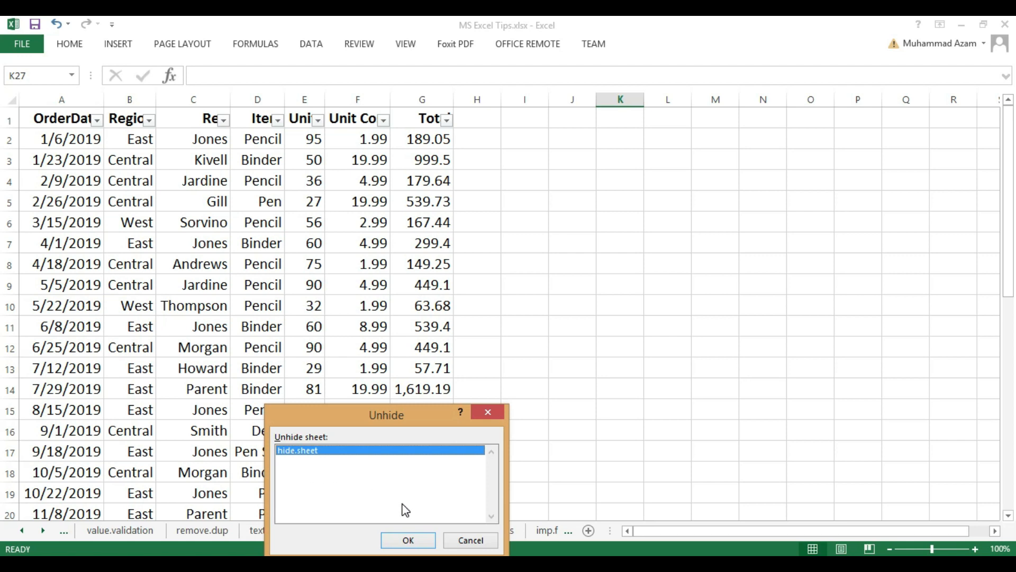
pyautogui.click(413, 539)
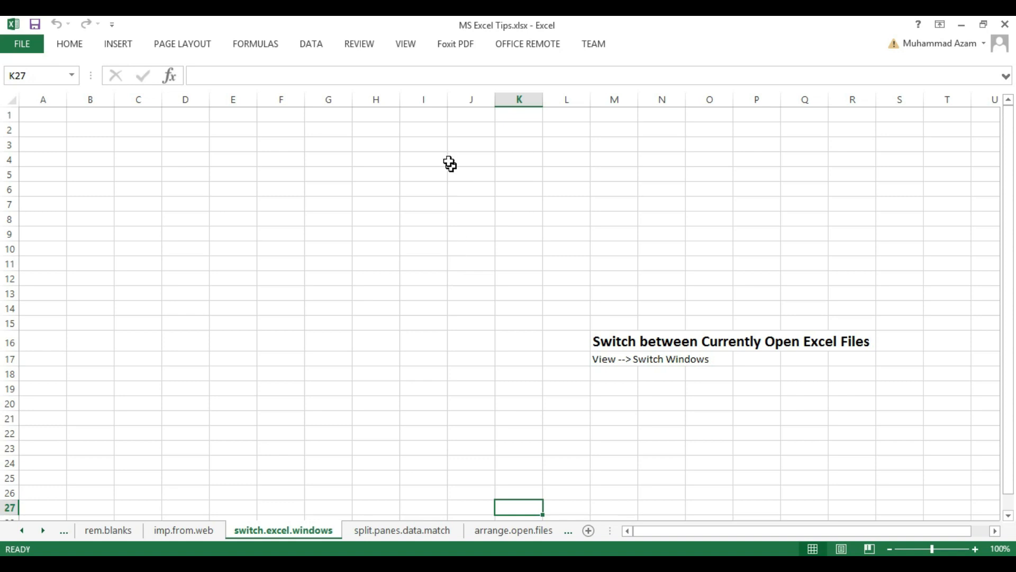
# - Switch to the open SampleData.xlsx workbook and back to MS Excel Tips.xlsx
pyautogui.click(406, 44)
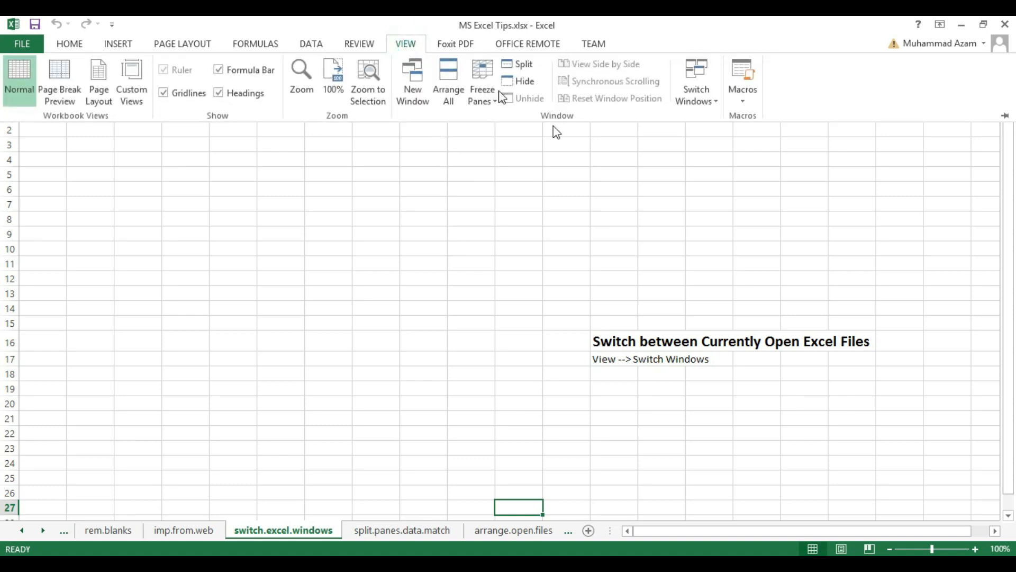
pyautogui.click(696, 100)
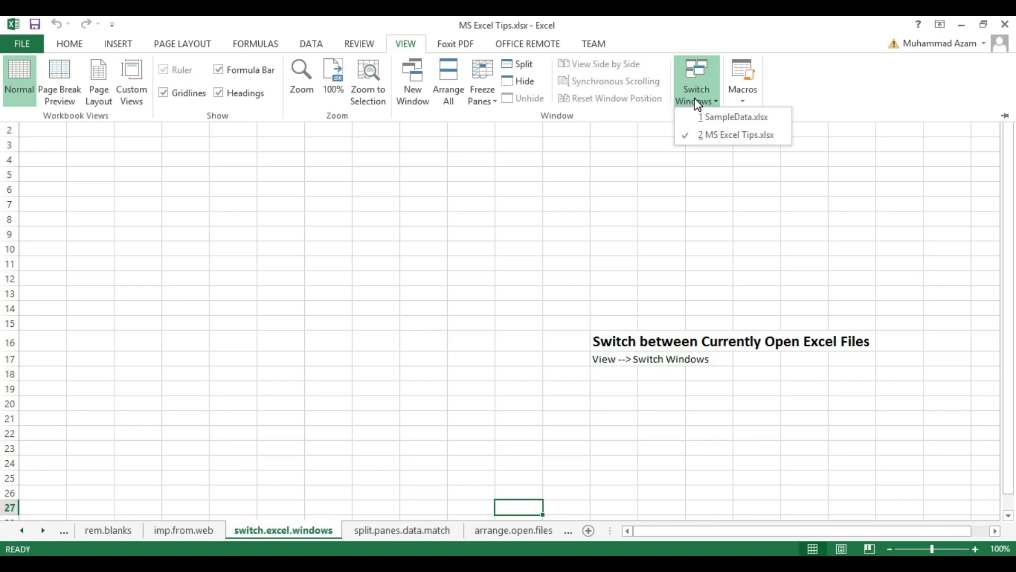
pyautogui.click(717, 123)
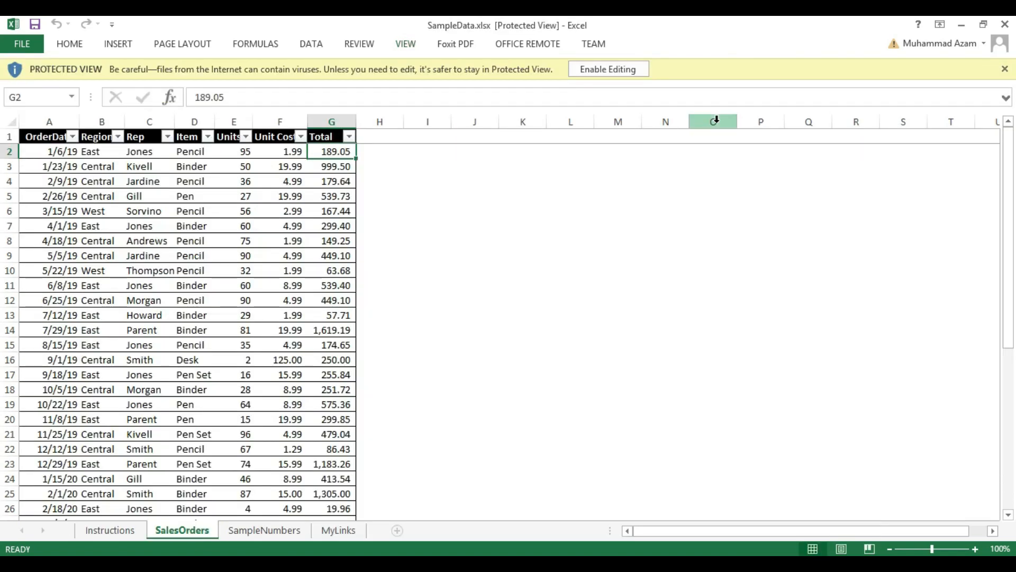
pyautogui.click(405, 44)
pyautogui.click(702, 102)
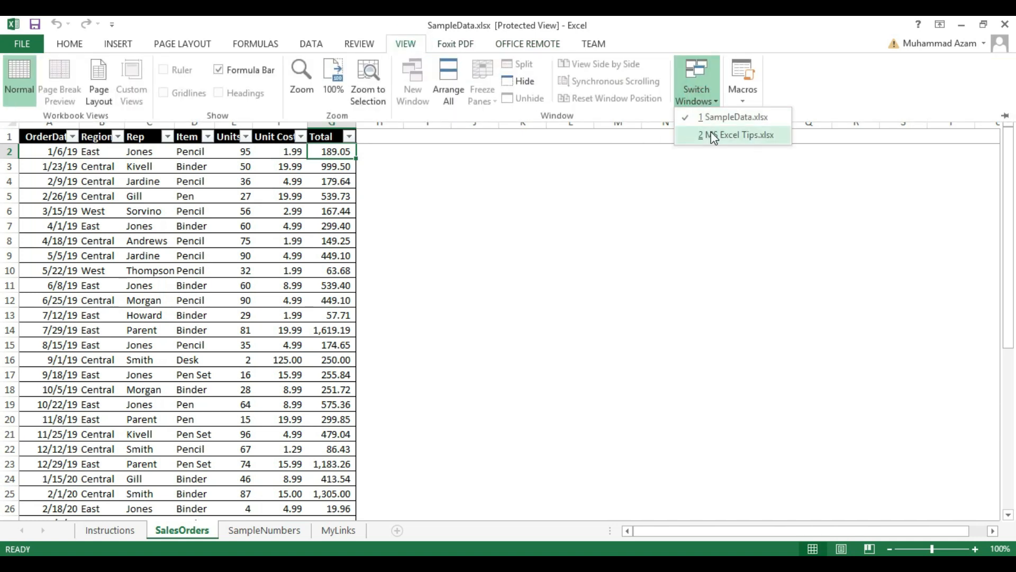
pyautogui.click(714, 136)
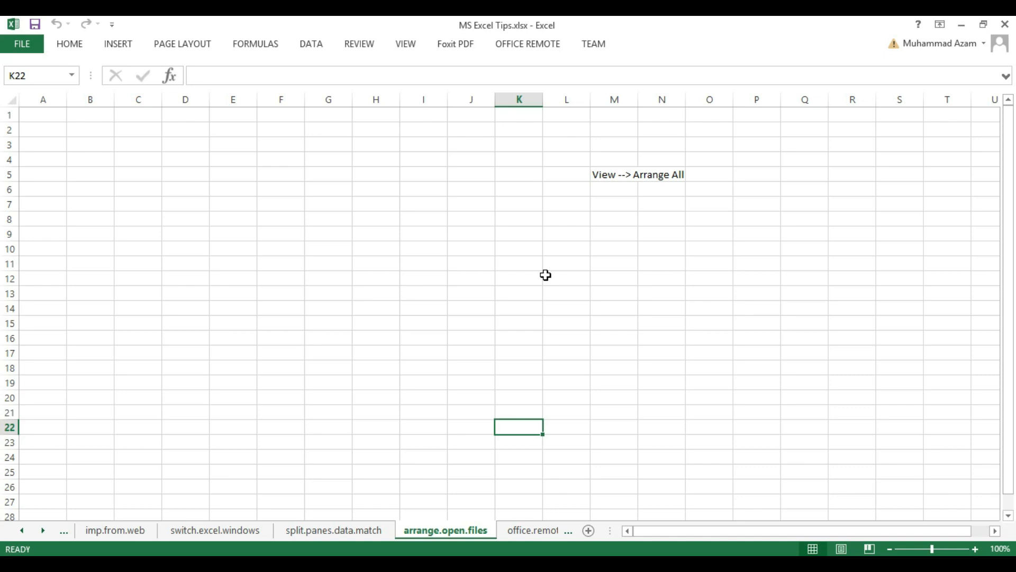
# - Arrange all open workbook windows vertically
pyautogui.click(664, 39)
pyautogui.moveTo(663, 37); pyautogui.dragTo(548, 20)
pyautogui.click(410, 45)
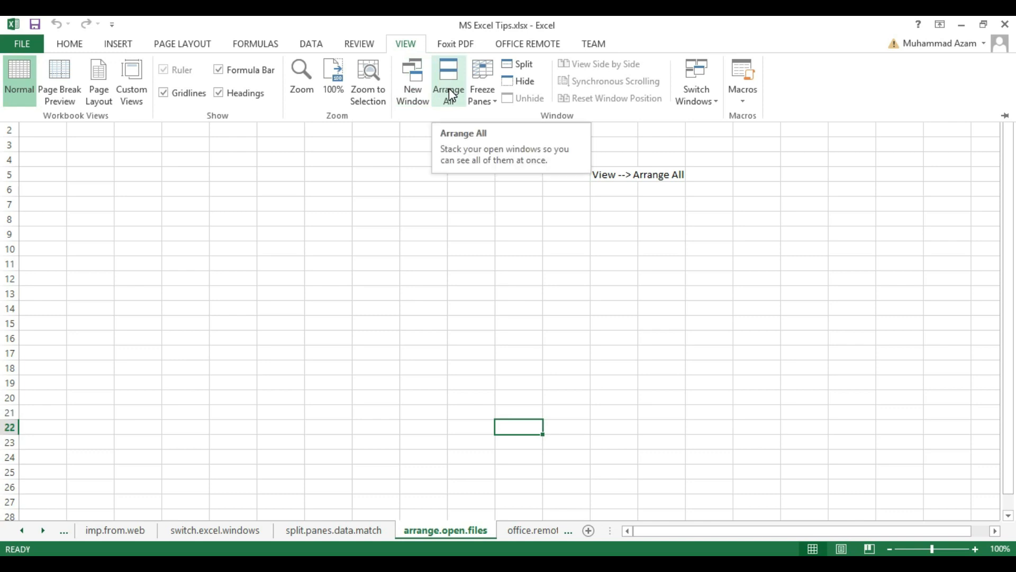
pyautogui.click(448, 88)
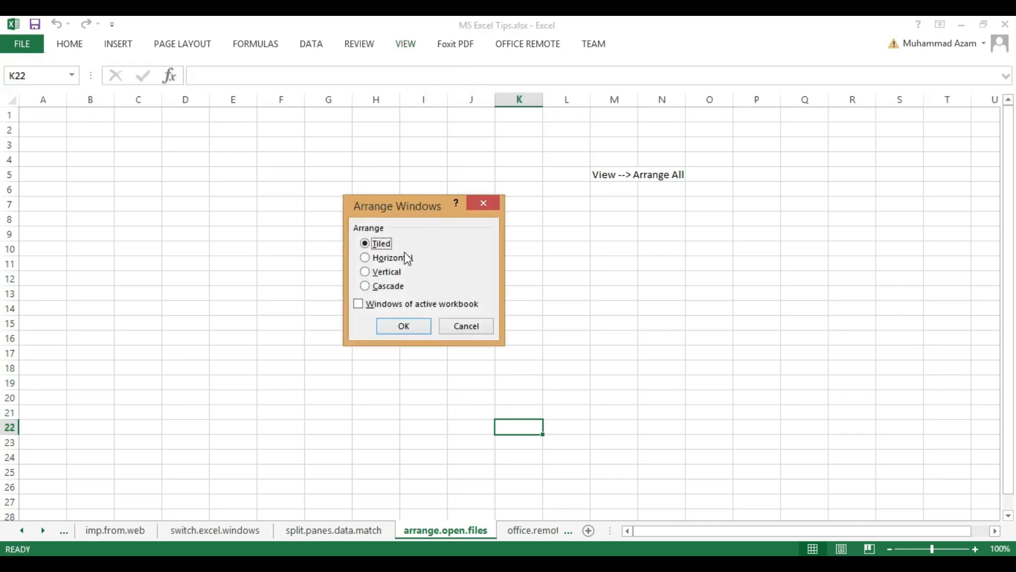
pyautogui.click(386, 272)
pyautogui.click(413, 326)
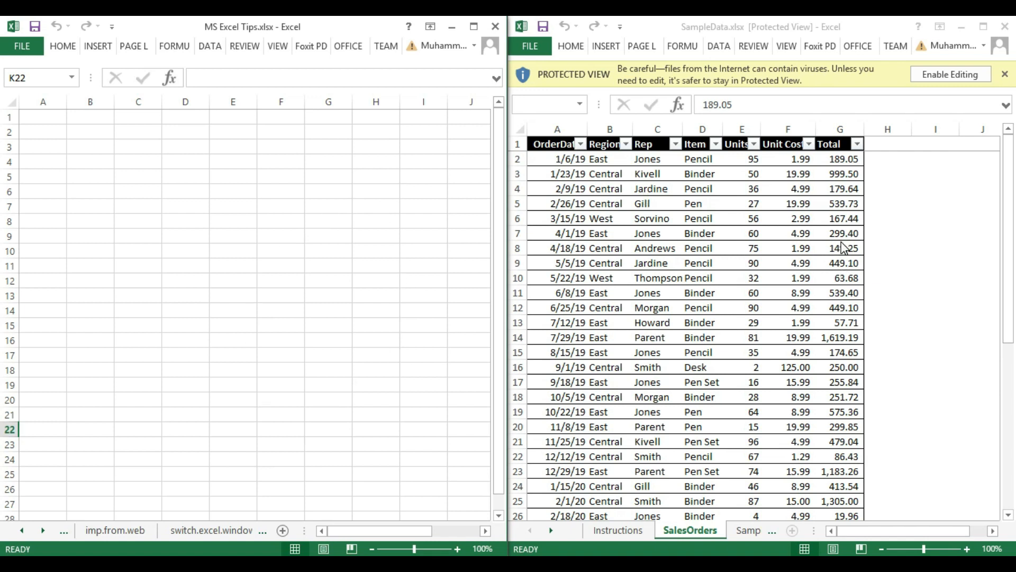
# - Rearrange all open workbook windows horizontally
pyautogui.click(276, 46)
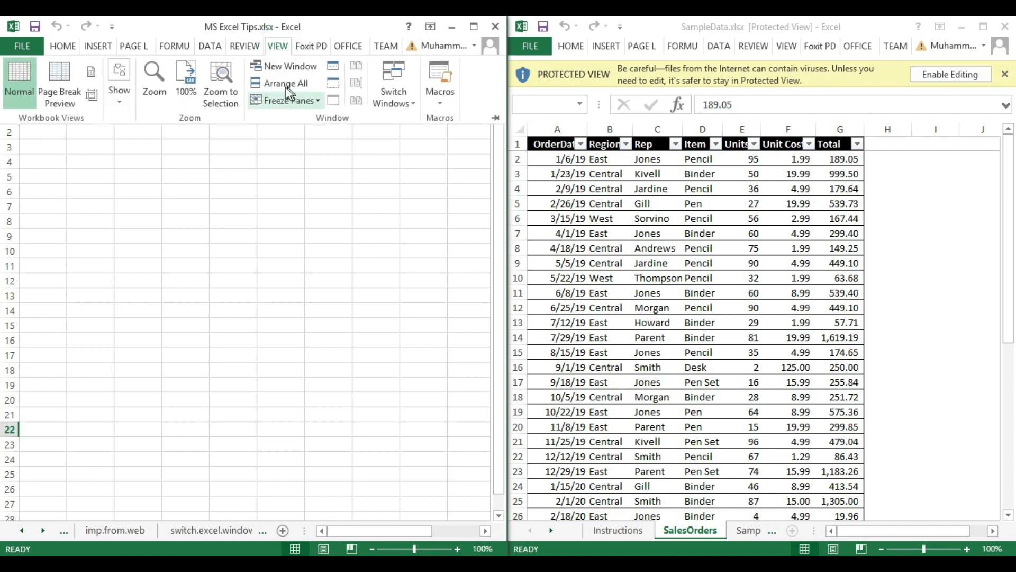
pyautogui.click(288, 86)
pyautogui.click(395, 260)
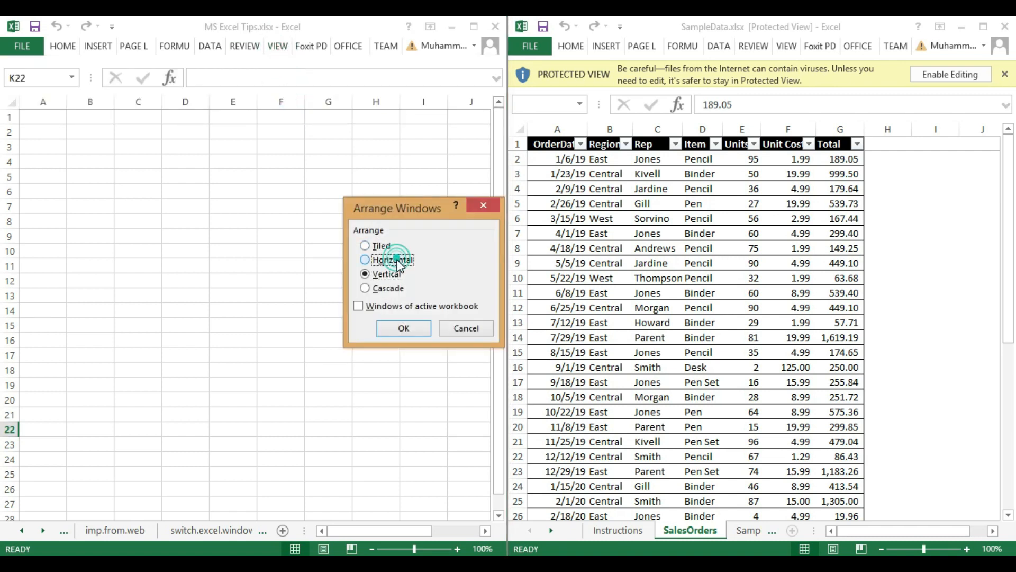
pyautogui.click(404, 327)
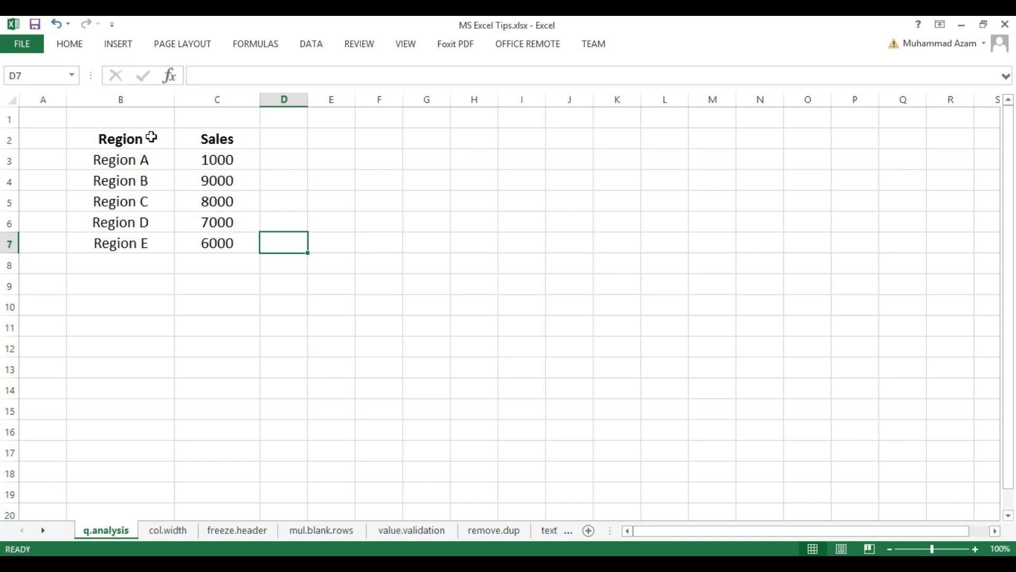
# - Open Quick Analysis for the Region and Sales table in B2:C7 and explore its totals, charts and color scale formatting options
pyautogui.moveTo(151, 137); pyautogui.dragTo(200, 243)
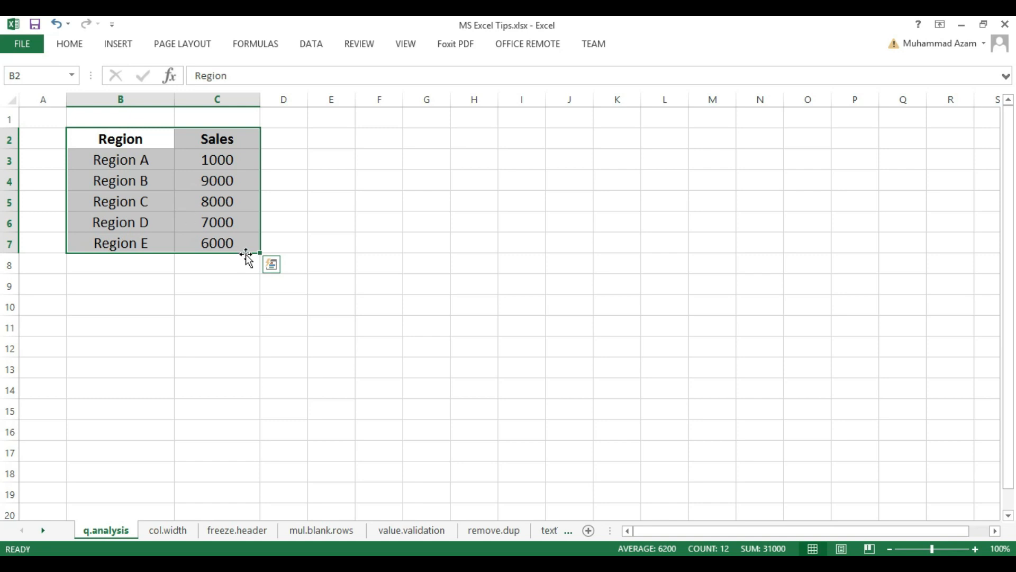
pyautogui.click(271, 264)
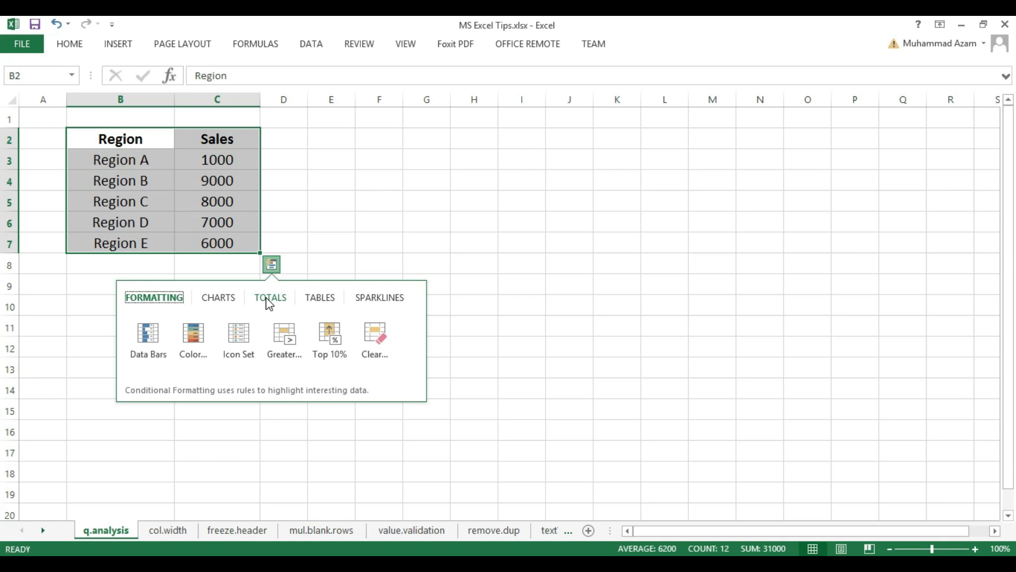
pyautogui.click(268, 303)
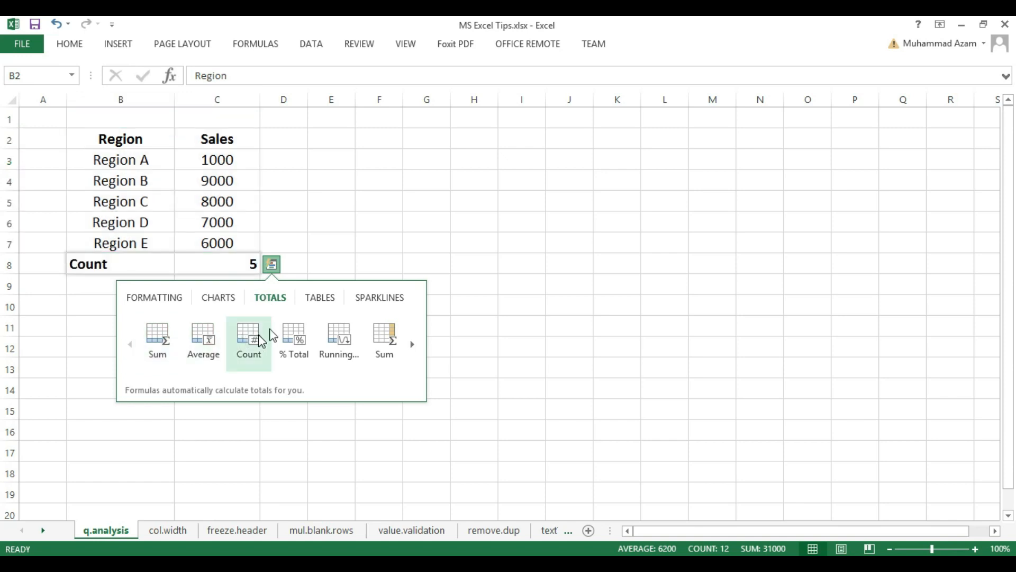
pyautogui.click(222, 298)
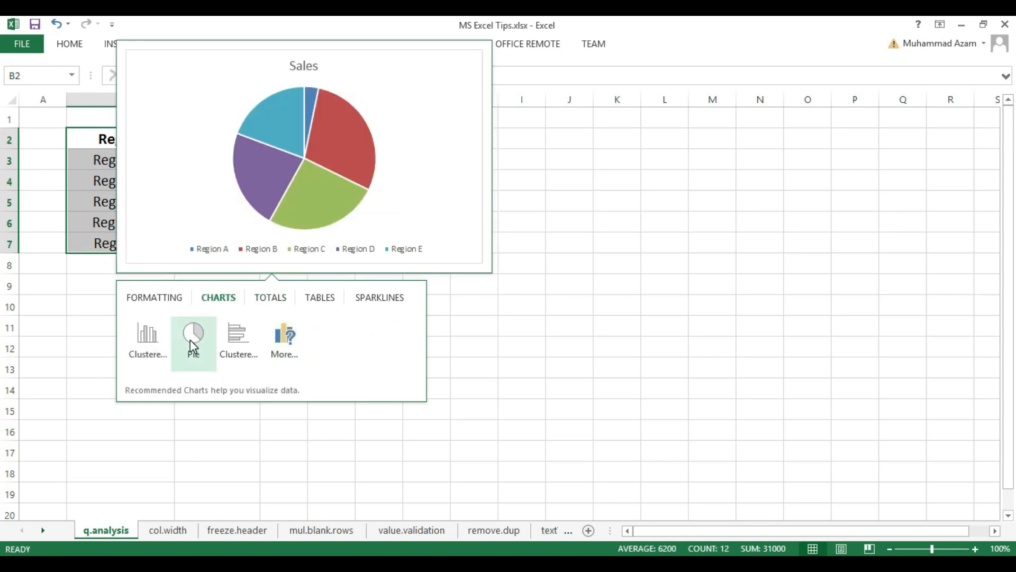
pyautogui.click(161, 298)
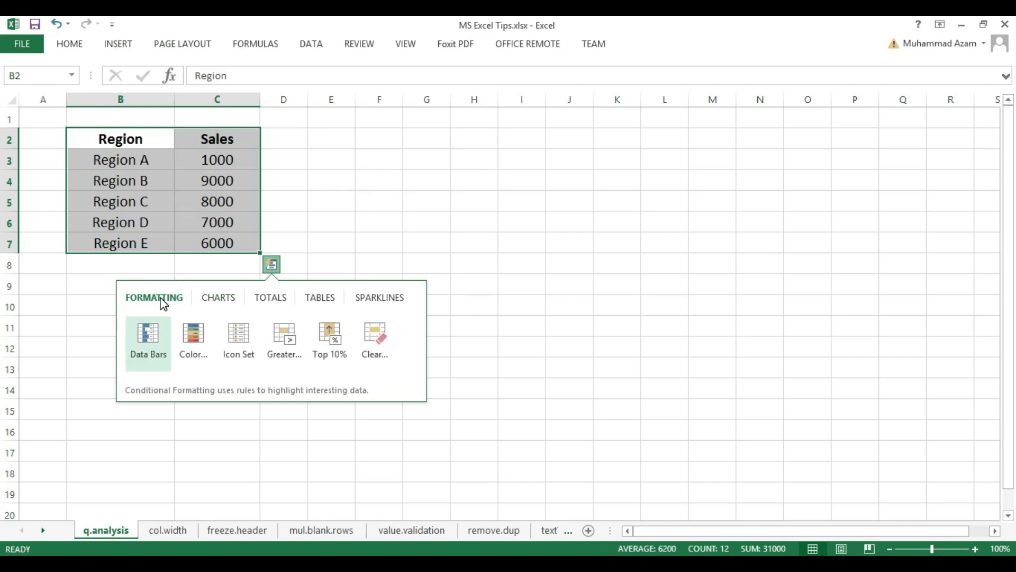
pyautogui.click(191, 335)
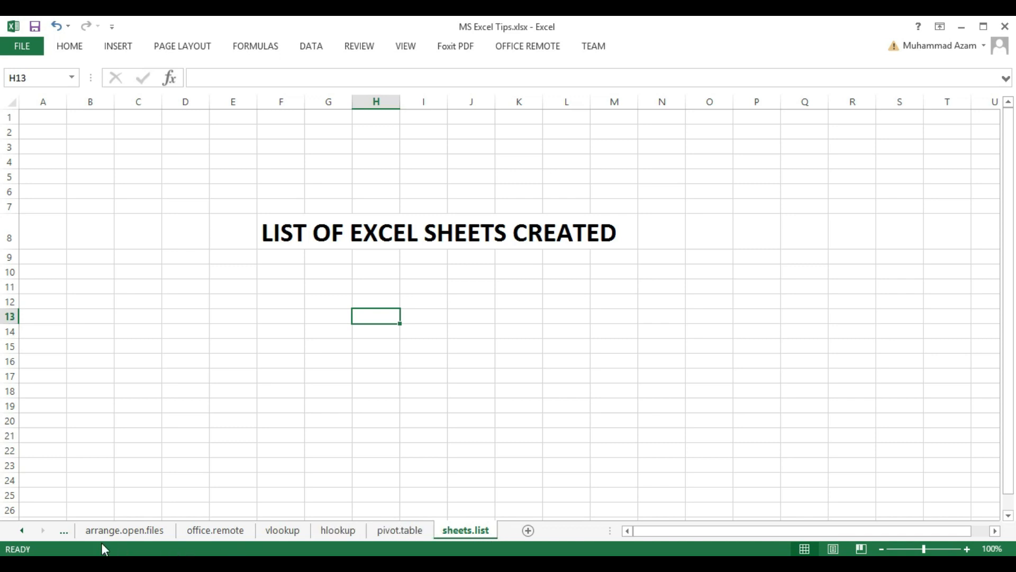
# - Go back through the worksheets to rem.blanks and open that sheet's code window
pyautogui.click(62, 532)
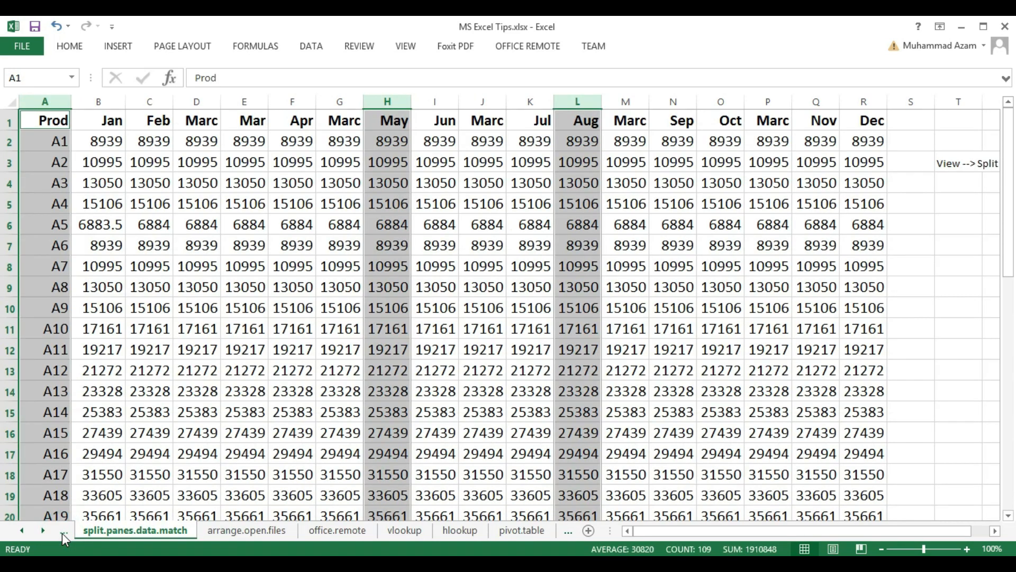
pyautogui.click(62, 533)
pyautogui.click(62, 532)
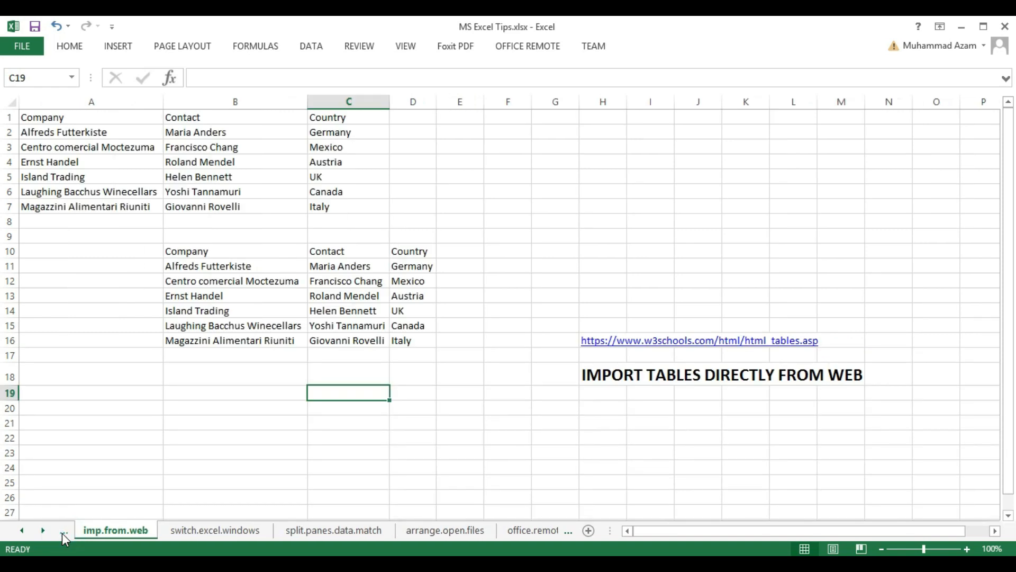
pyautogui.click(62, 533)
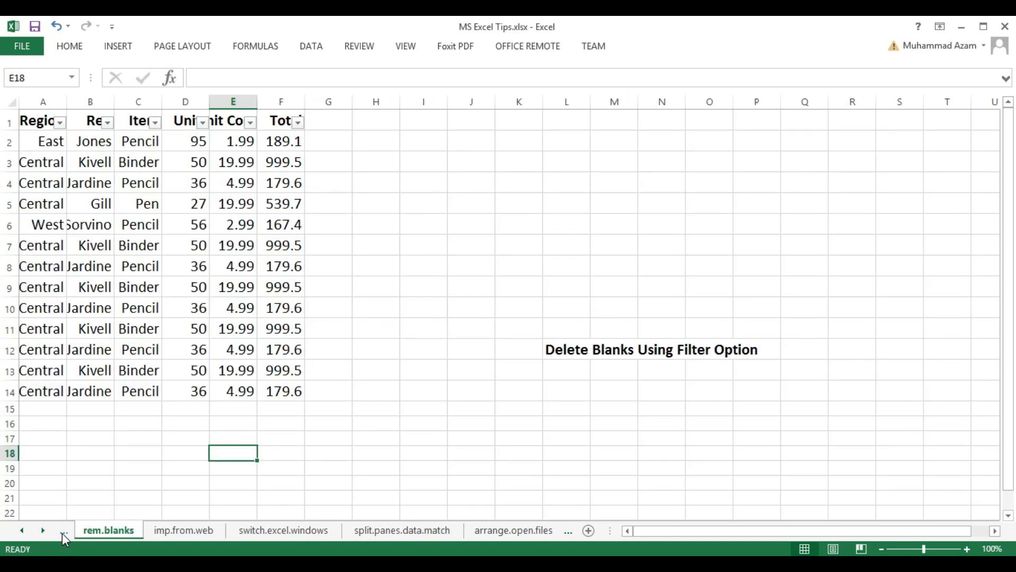
pyautogui.rightClick(106, 531)
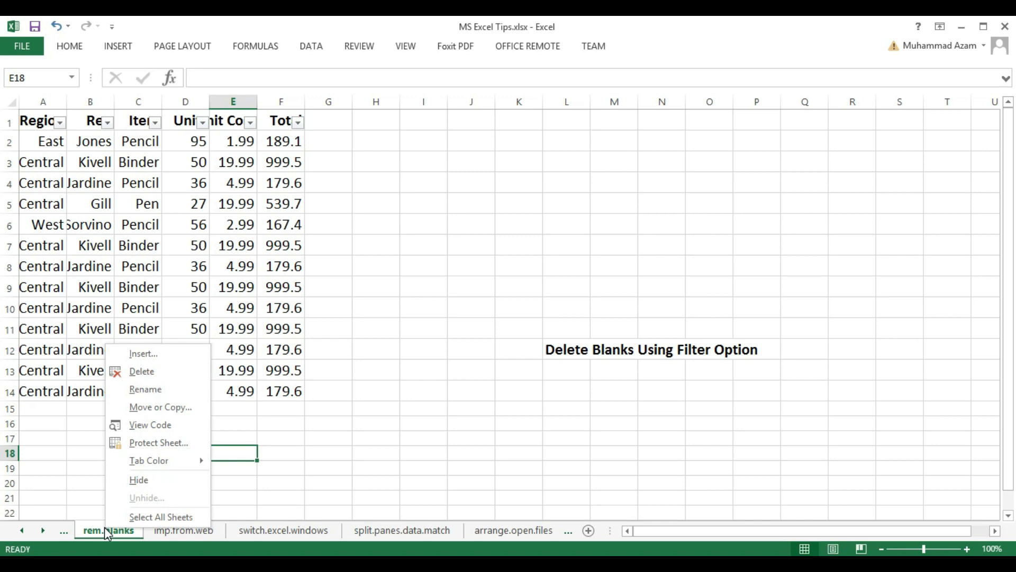
pyautogui.click(130, 427)
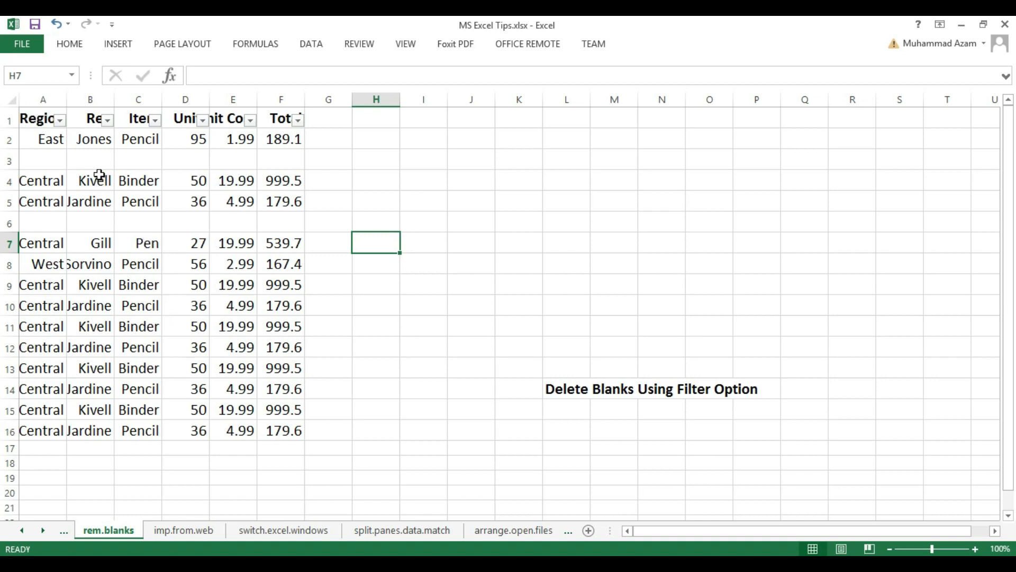
# - Filter the Rep column on the rem.blanks sheet to show only blank entries
pyautogui.click(320, 44)
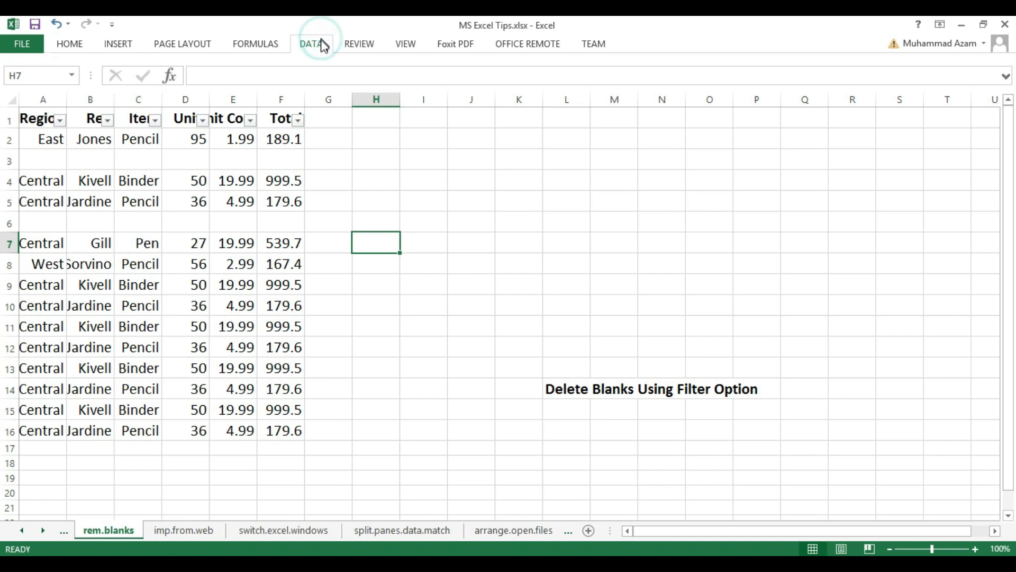
pyautogui.click(342, 172)
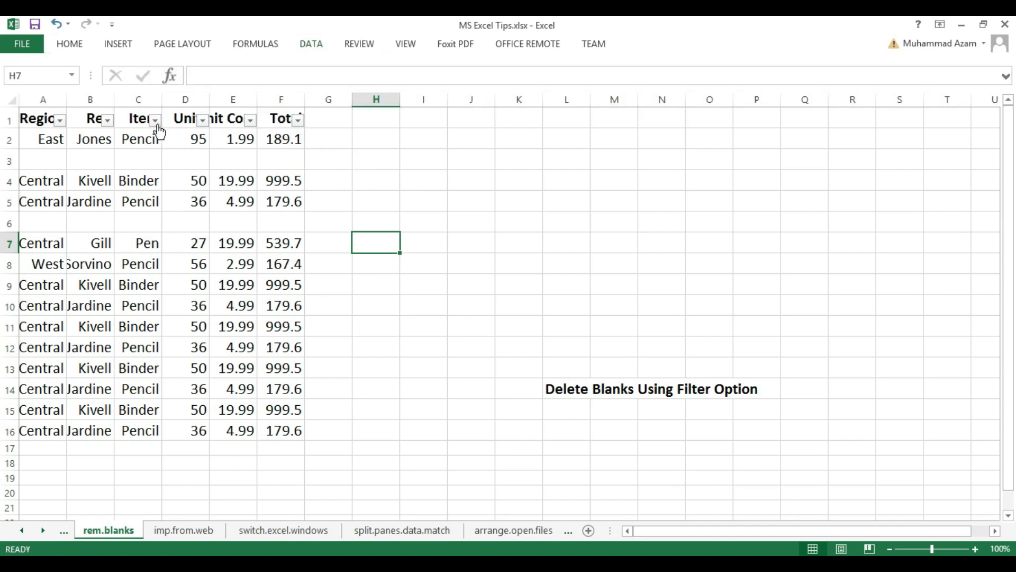
pyautogui.click(108, 121)
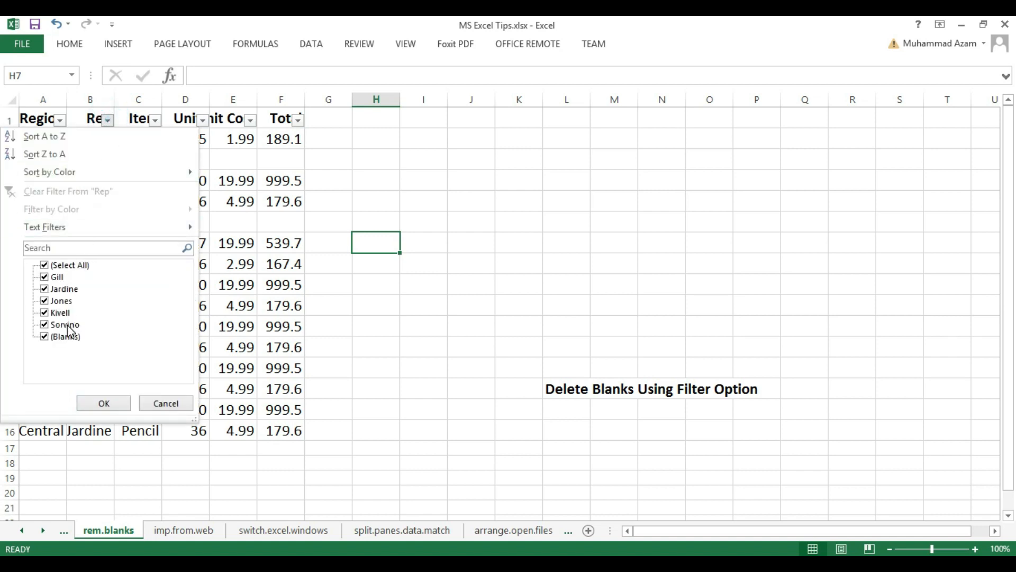
pyautogui.click(68, 266)
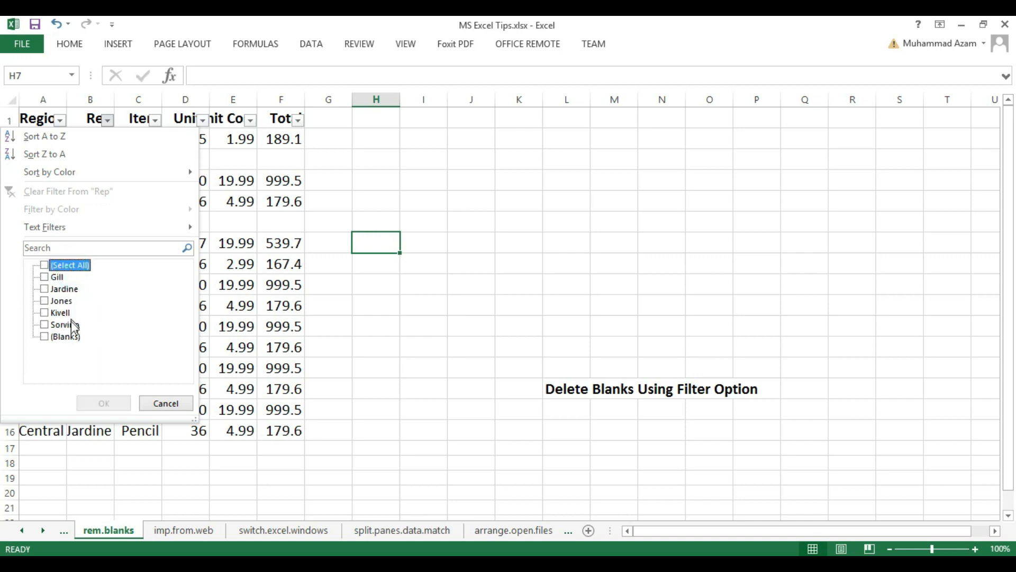
pyautogui.click(44, 336)
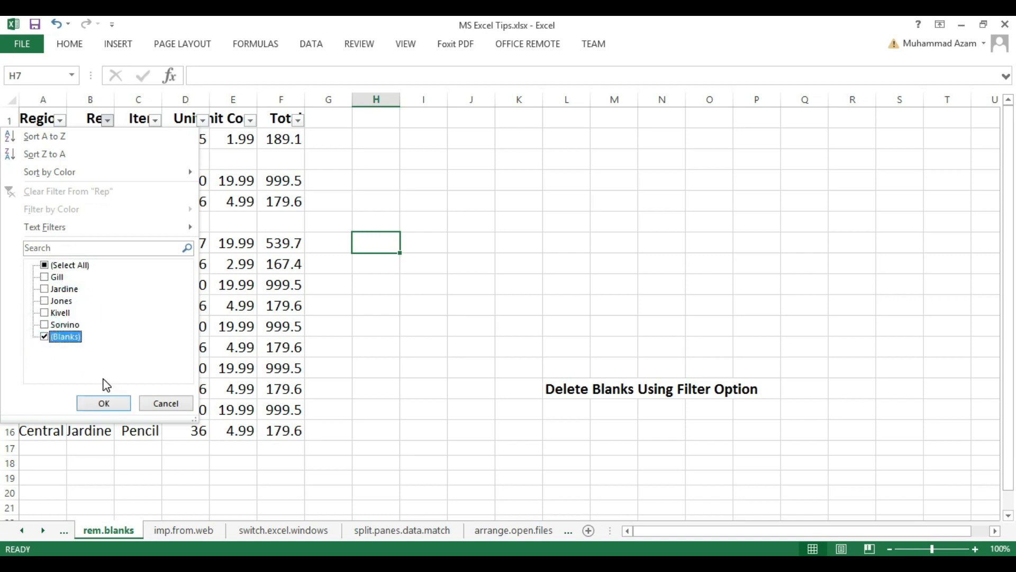
pyautogui.click(108, 401)
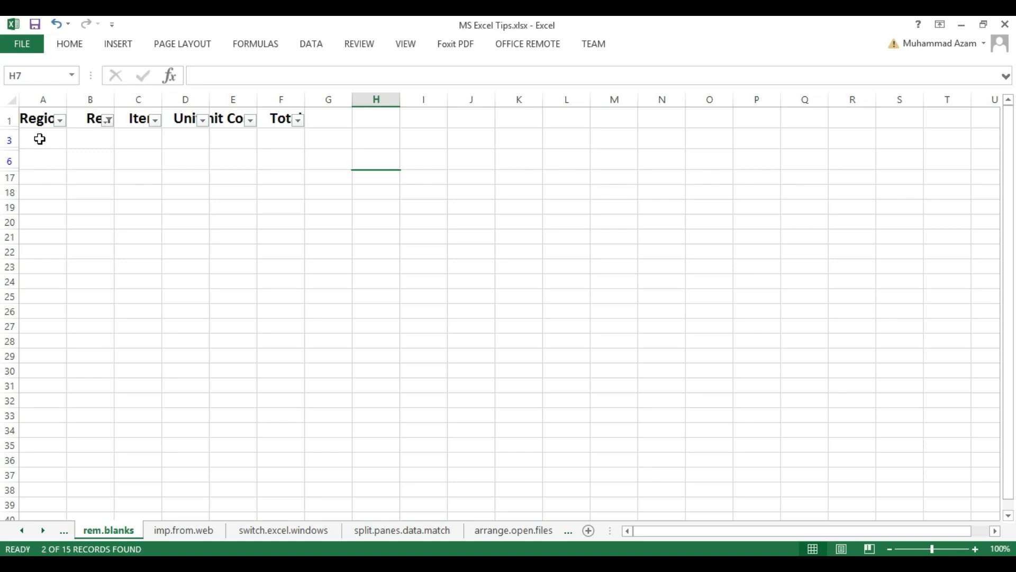
# - Delete the entire sheet rows of the filtered blank entries, rows 3 and 6, on the rem.blanks sheet
pyautogui.moveTo(39, 138); pyautogui.dragTo(115, 164)
pyautogui.rightClick(97, 156)
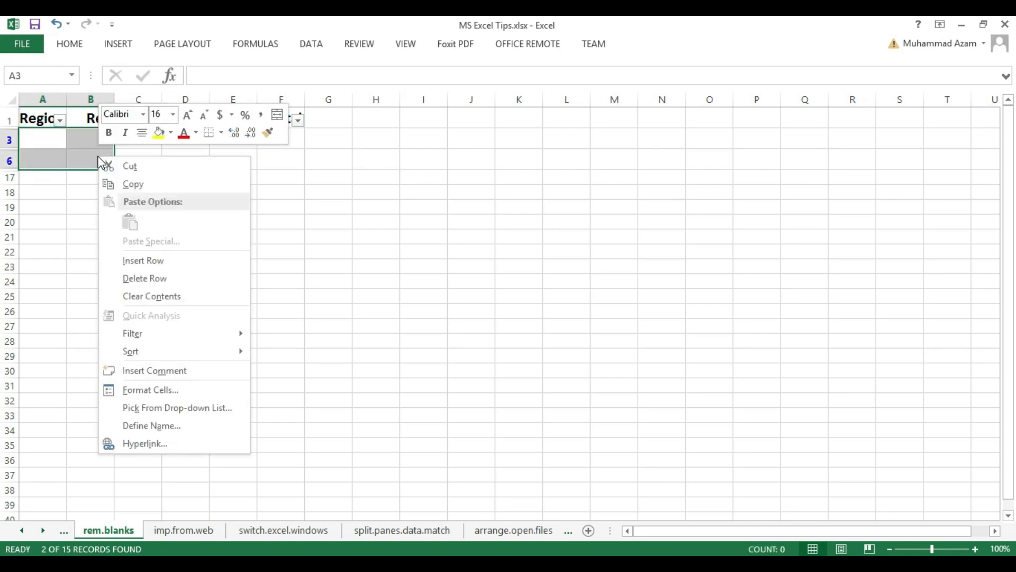
pyautogui.click(164, 279)
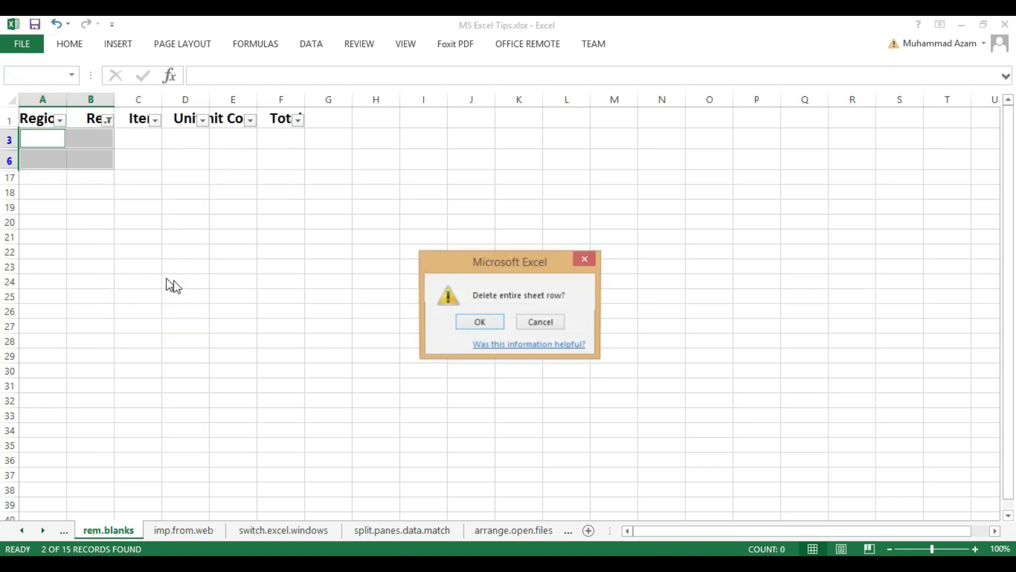
pyautogui.click(479, 322)
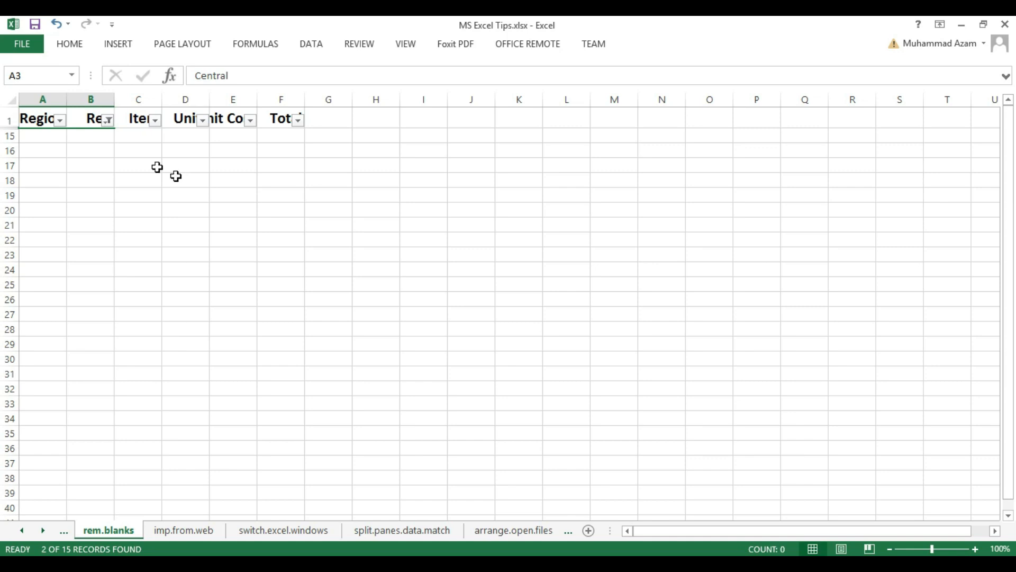
# - Reset the Rep column filter to select all entries so the remaining records are shown
pyautogui.click(107, 120)
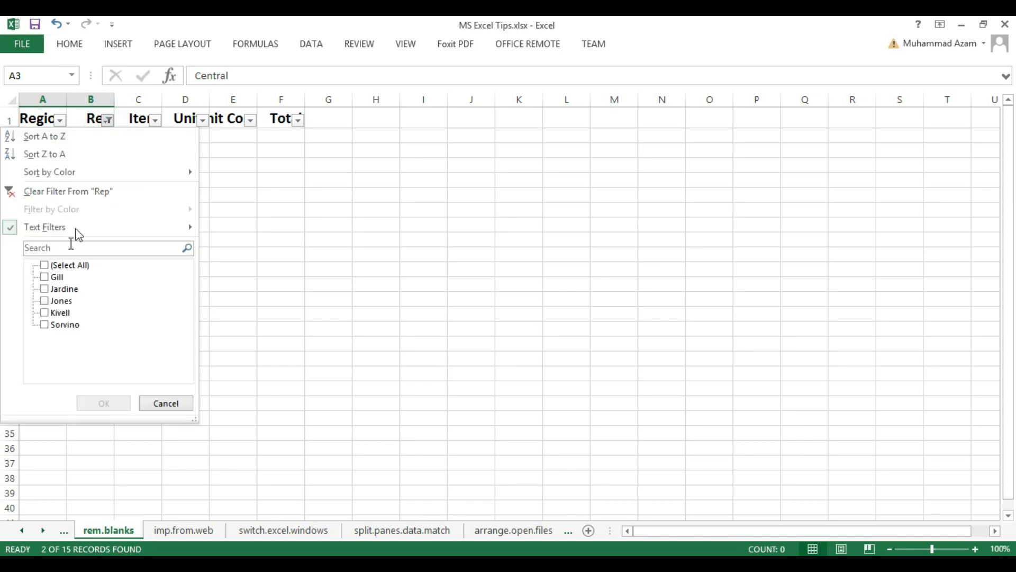
pyautogui.click(66, 265)
pyautogui.click(119, 401)
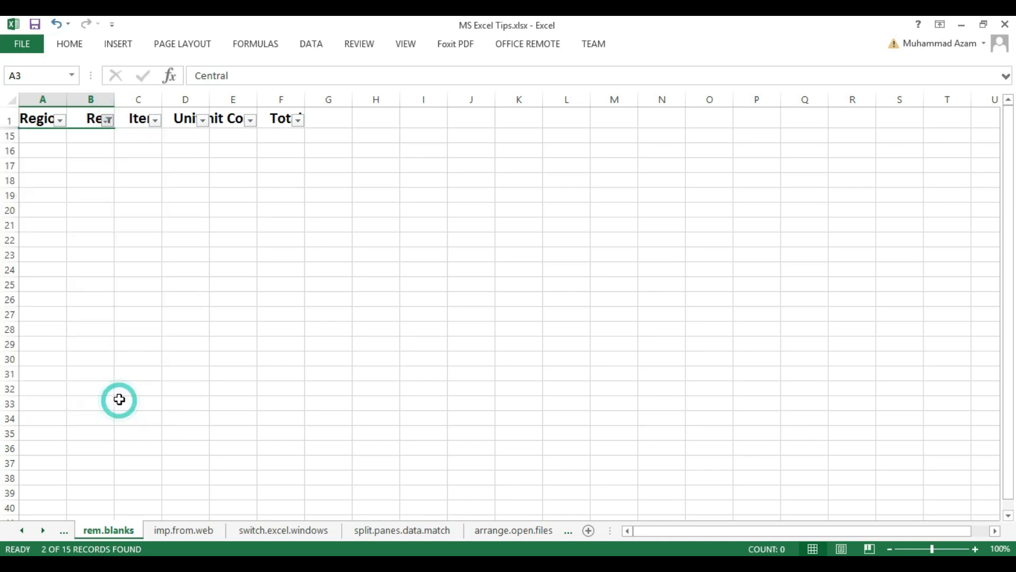
pyautogui.click(250, 449)
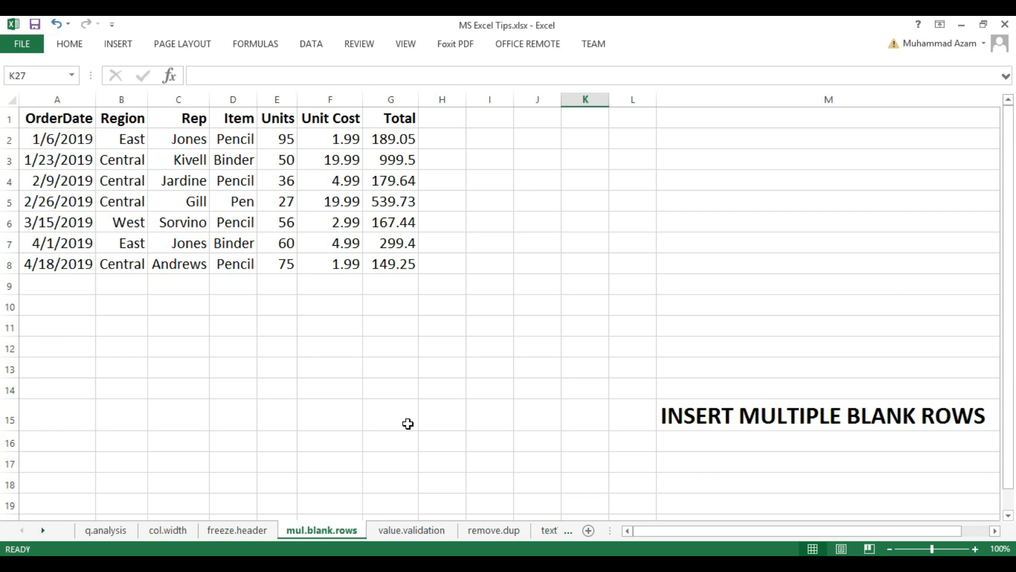
# - Insert one entire blank row above the 2/9/2019 order in row 4 of the mul.blank.rows sheet
pyautogui.rightClick(79, 183)
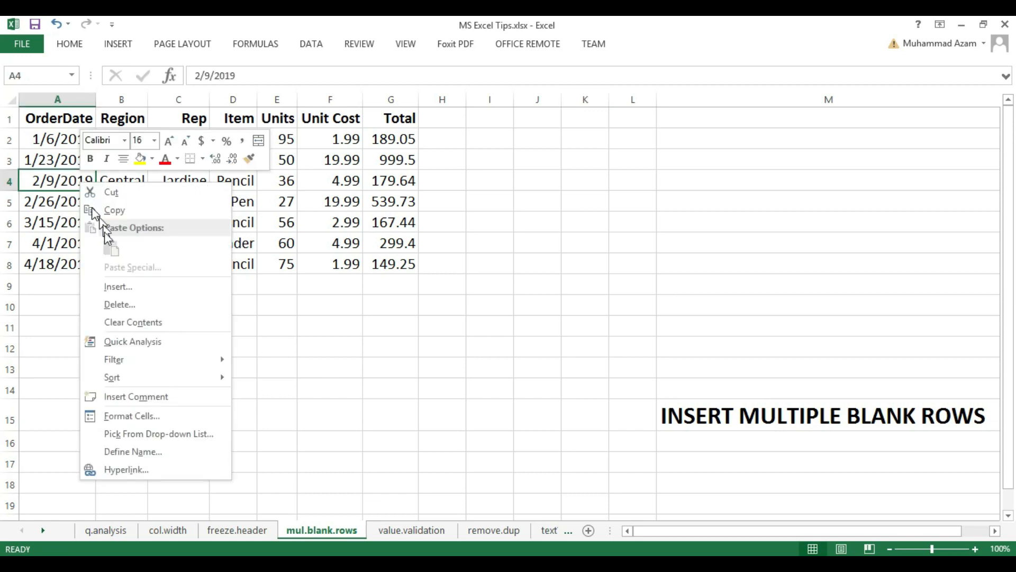
pyautogui.click(129, 295)
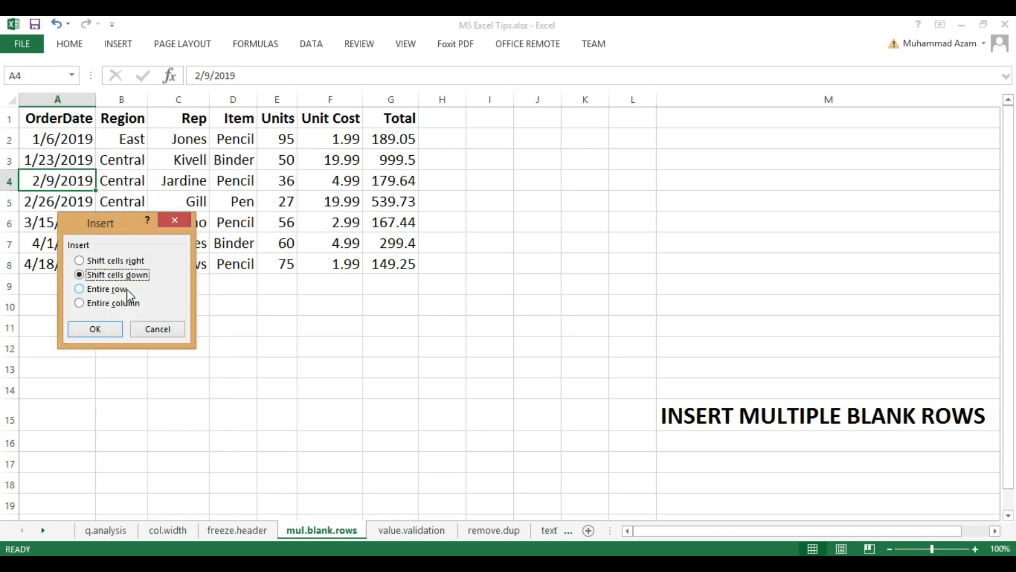
pyautogui.click(96, 290)
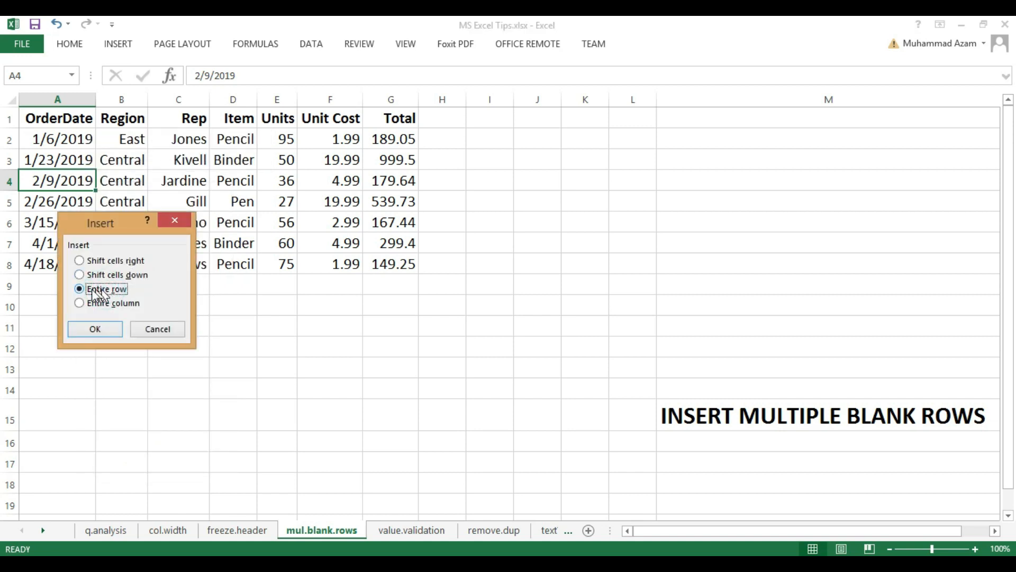
pyautogui.click(104, 329)
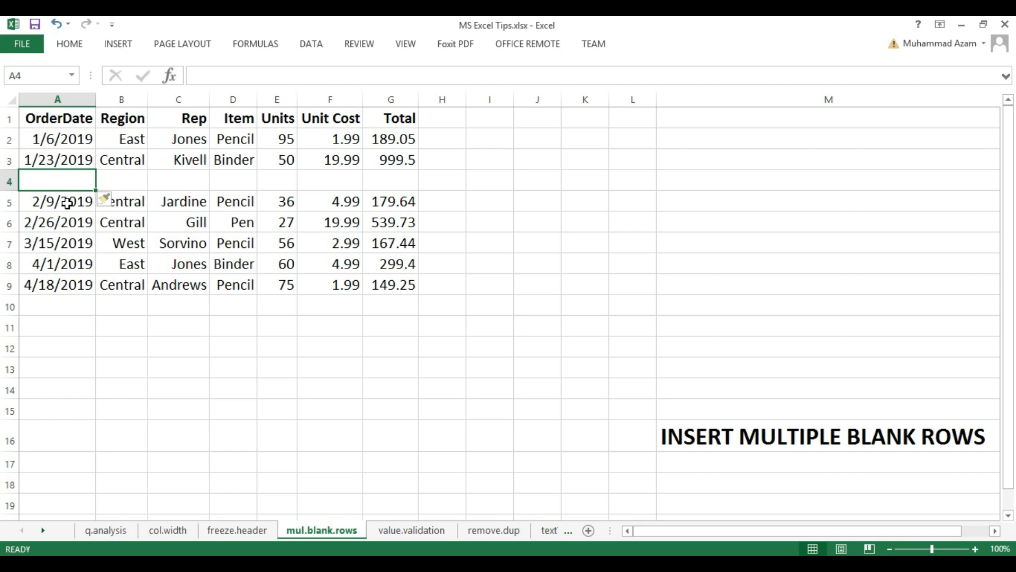
# - Insert three entire blank rows at once above the 2/26/2019 order, using rows 6 to 8 as the selection
pyautogui.click(63, 203)
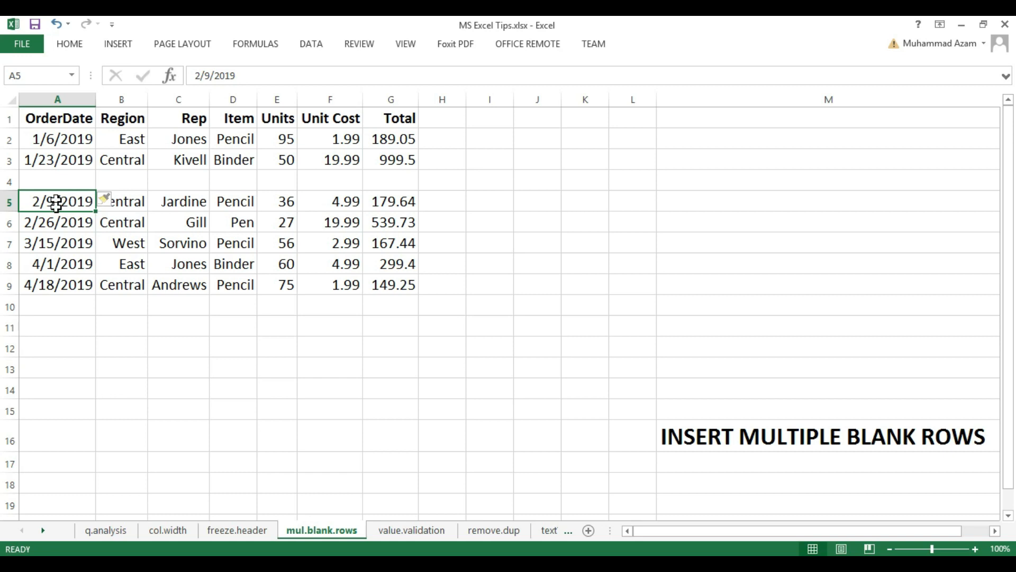
pyautogui.click(59, 222)
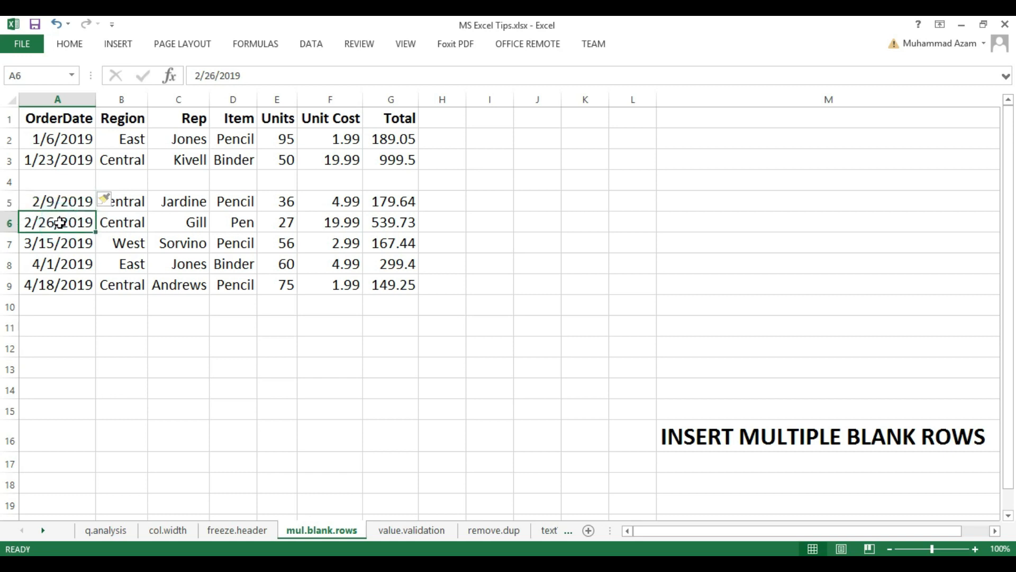
pyautogui.moveTo(58, 222); pyautogui.dragTo(154, 258)
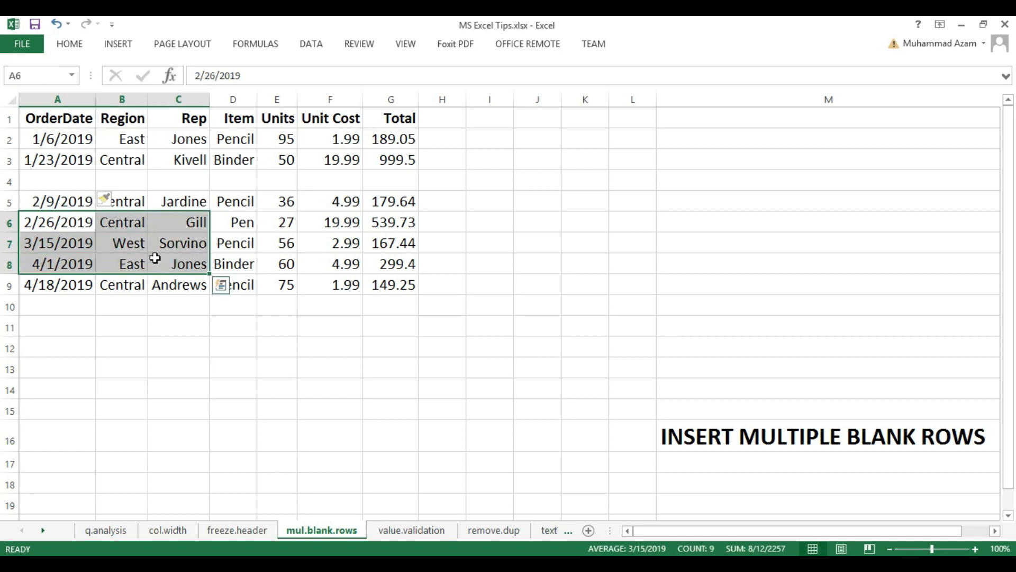
pyautogui.rightClick(154, 257)
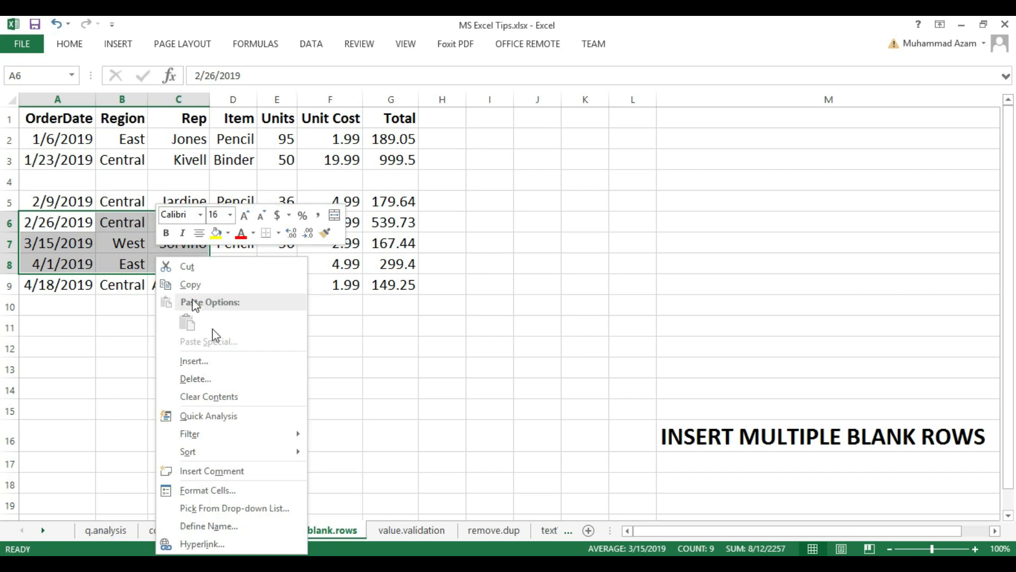
pyautogui.click(225, 361)
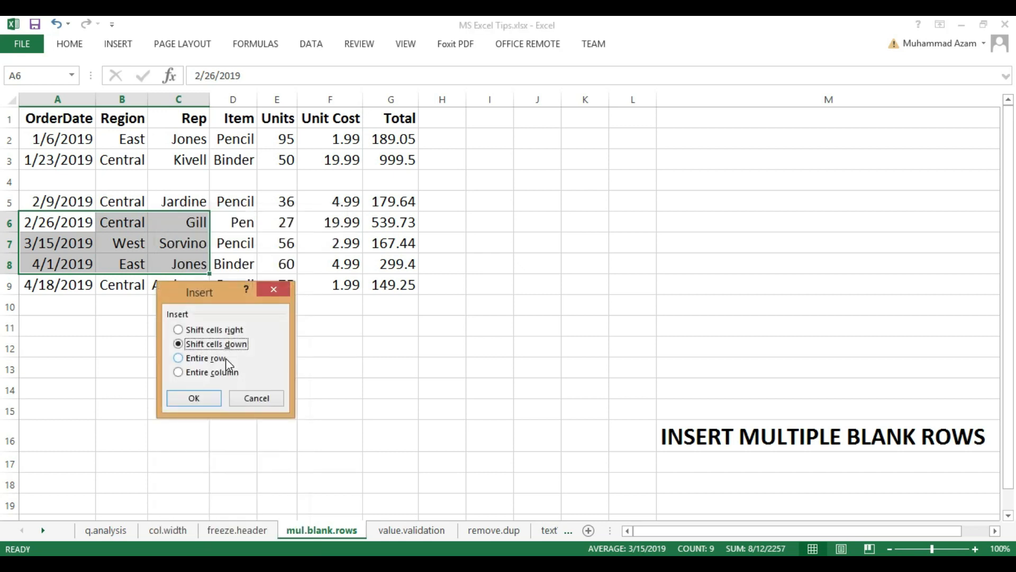
pyautogui.click(218, 357)
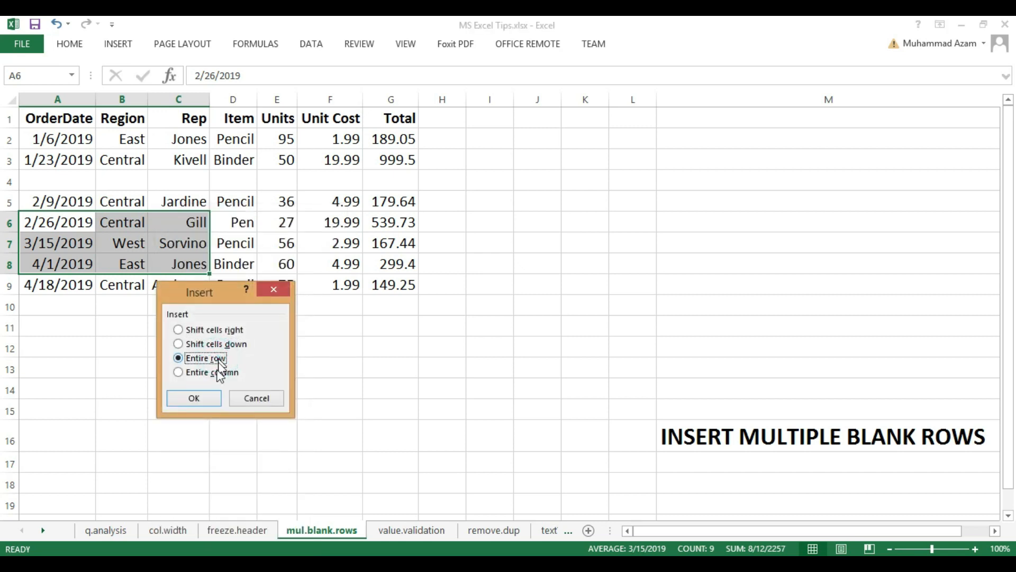
pyautogui.click(212, 397)
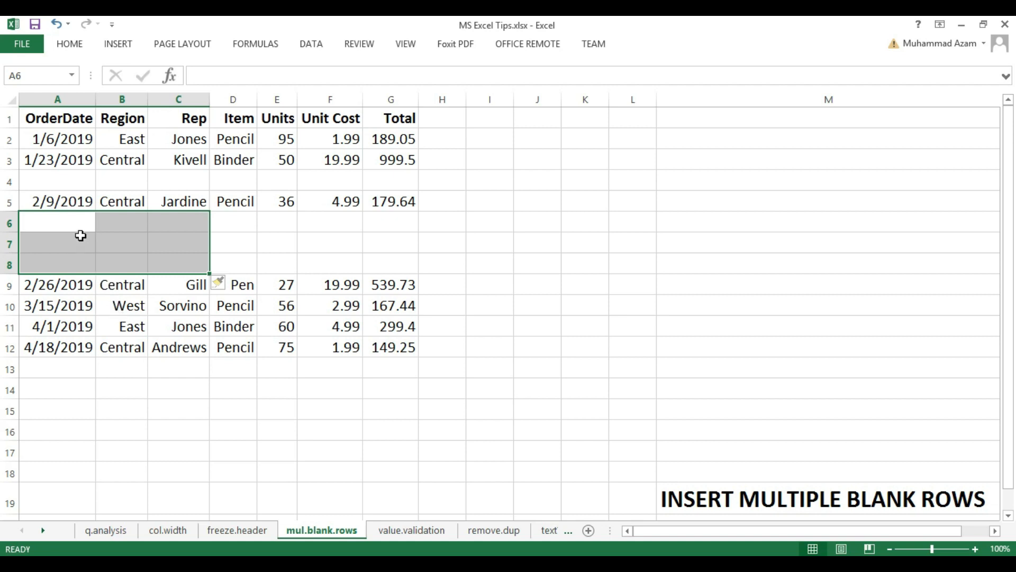
pyautogui.click(262, 235)
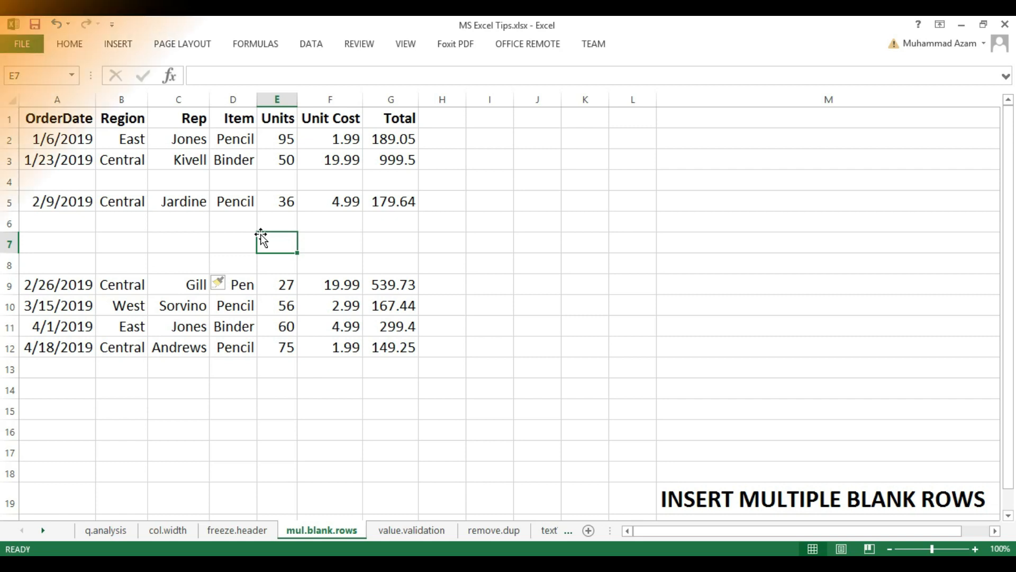